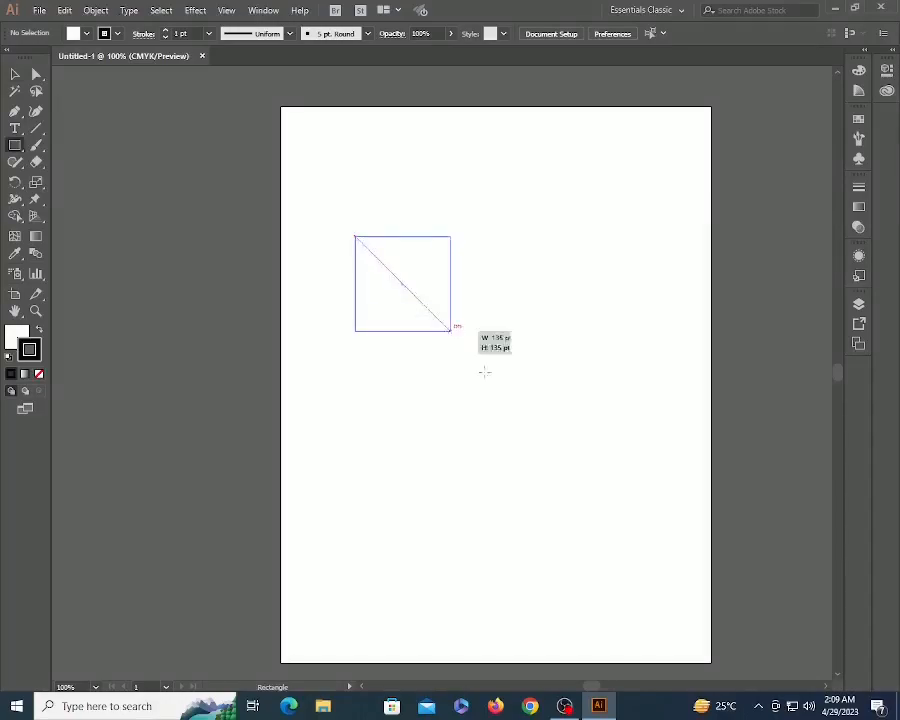
- Draw a rectangle near the artboard centre and show the Gradient panel for it
{"action": "key", "text": "v"}
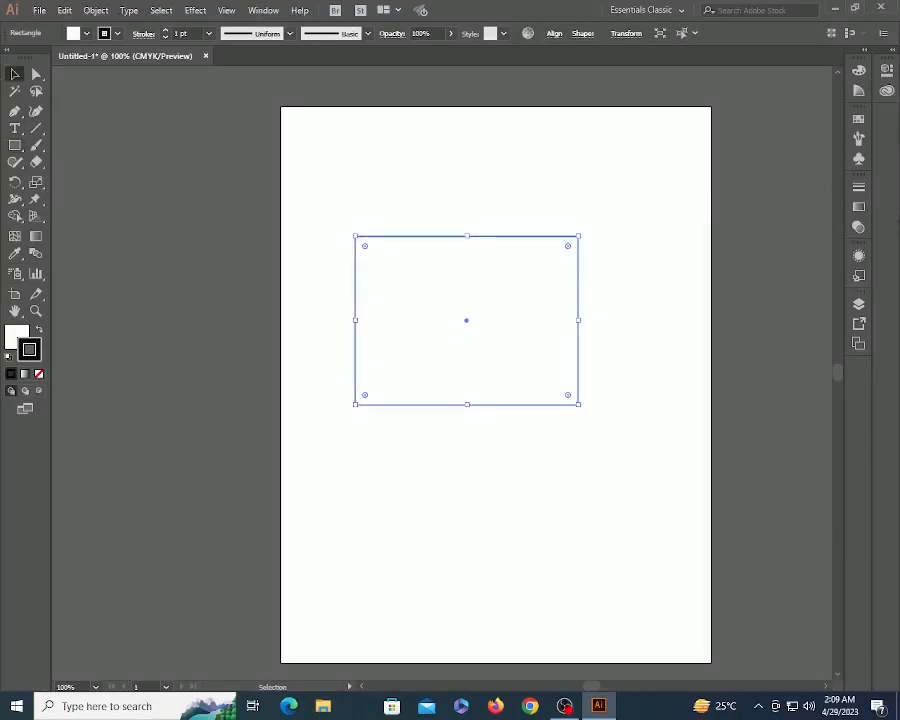
{"action": "left_click", "coordinate": [859, 207]}
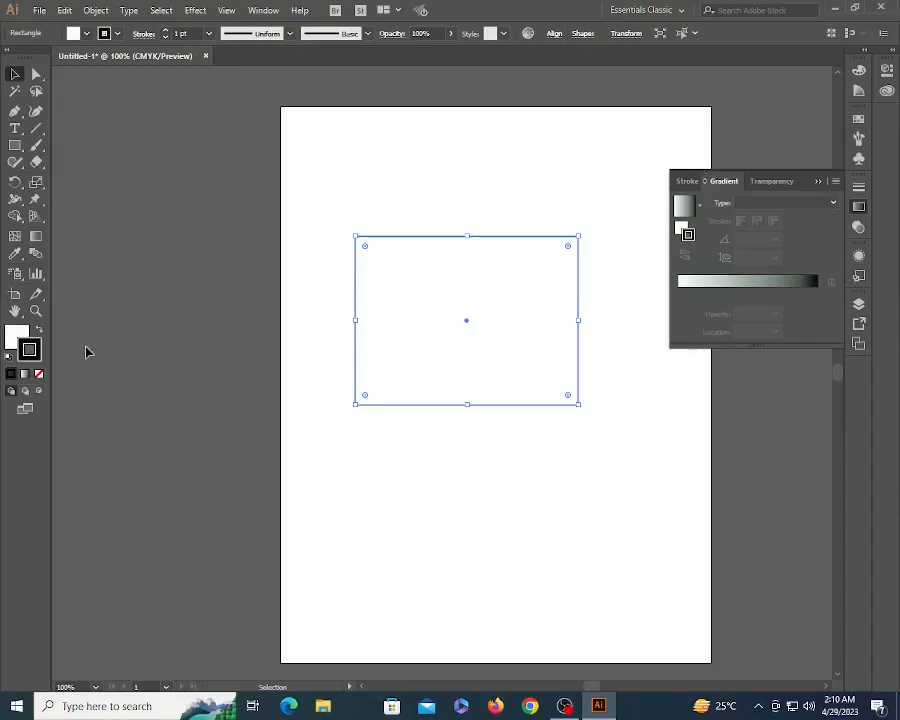
- Give the rectangle a linear gradient fill and make its starting stop red
{"action": "left_click", "coordinate": [16, 338]}
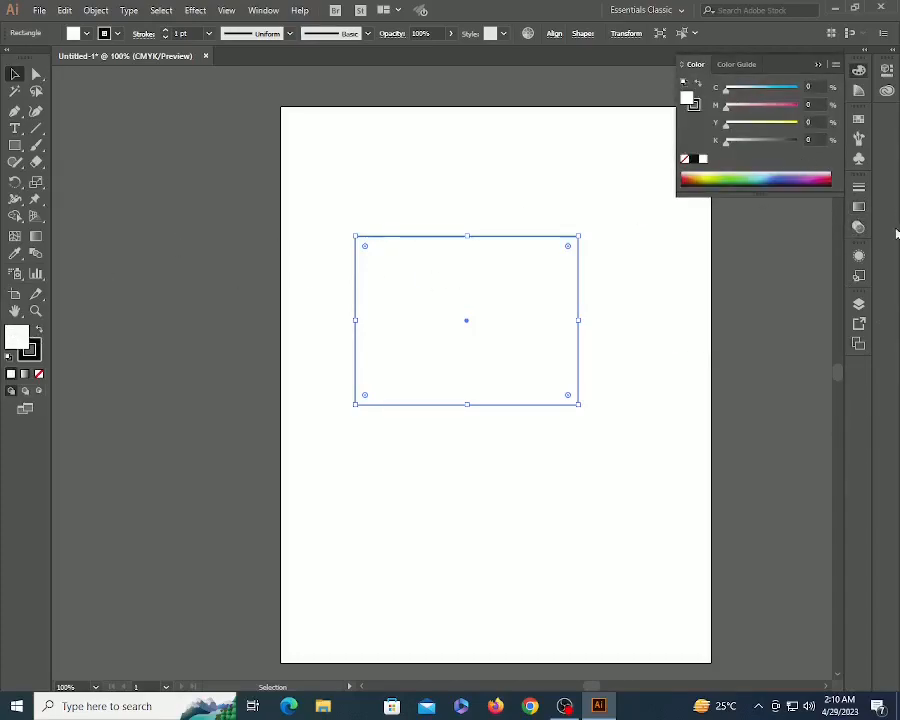
{"action": "left_click", "coordinate": [858, 206]}
{"action": "left_click", "coordinate": [797, 204]}
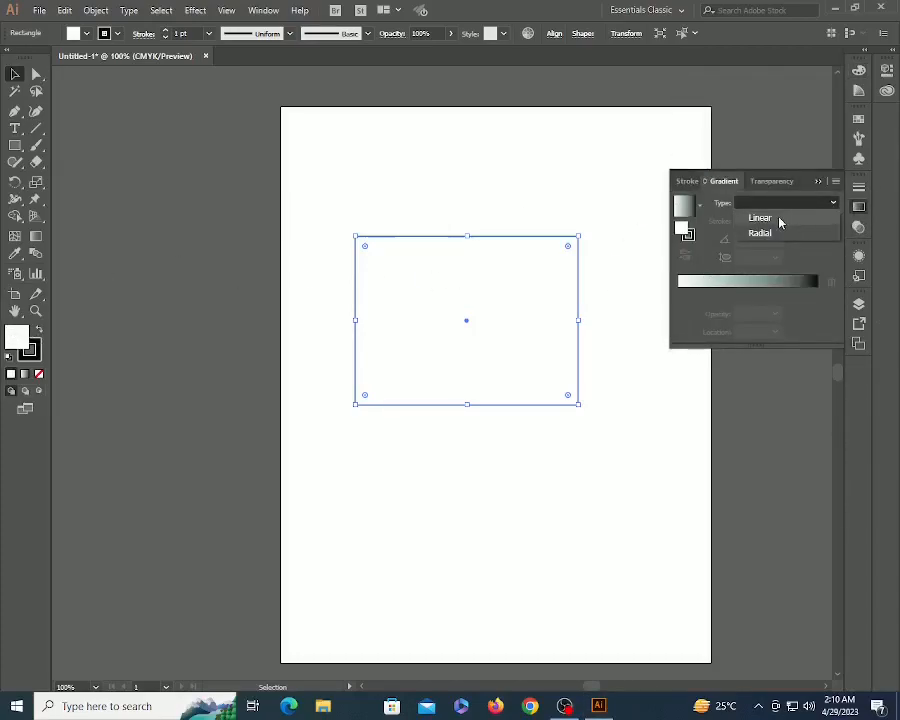
{"action": "left_click", "coordinate": [779, 220]}
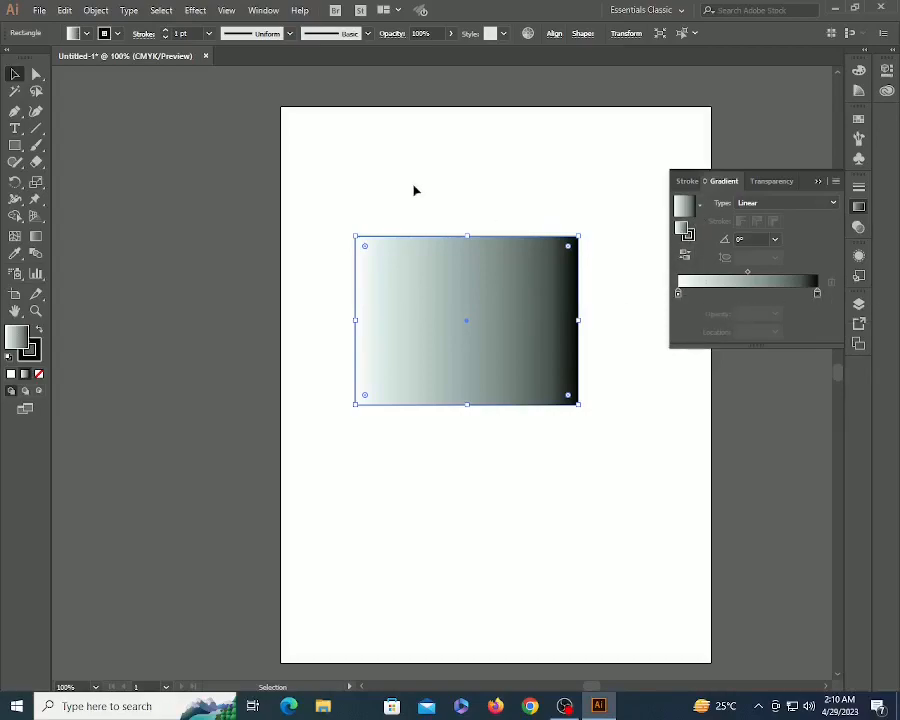
{"action": "left_click", "coordinate": [678, 294]}
{"action": "double_click", "coordinate": [678, 294]}
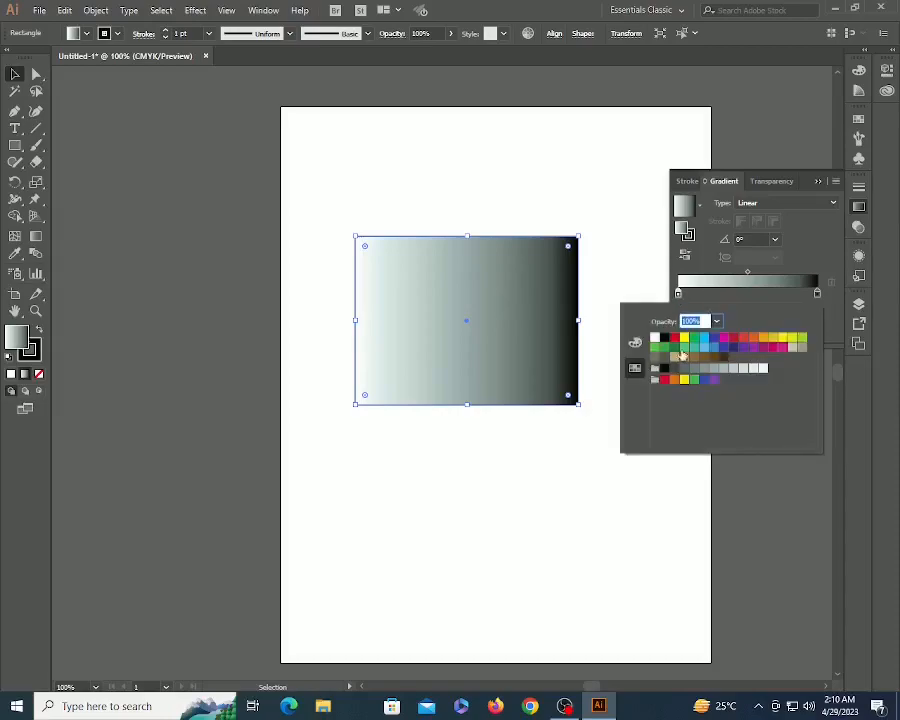
{"action": "left_click", "coordinate": [675, 340]}
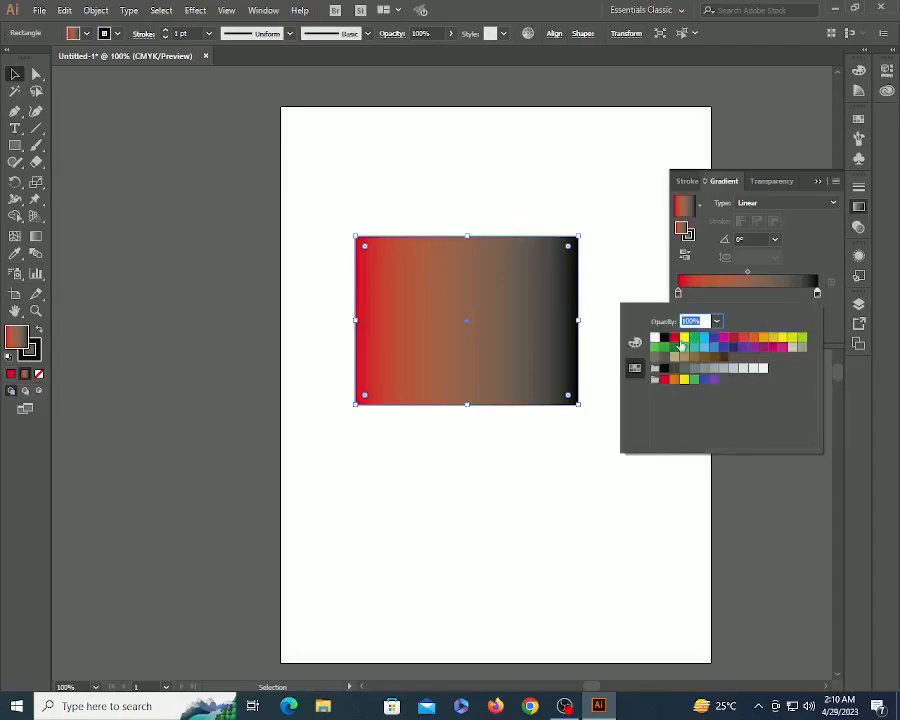
{"action": "left_click", "coordinate": [704, 338]}
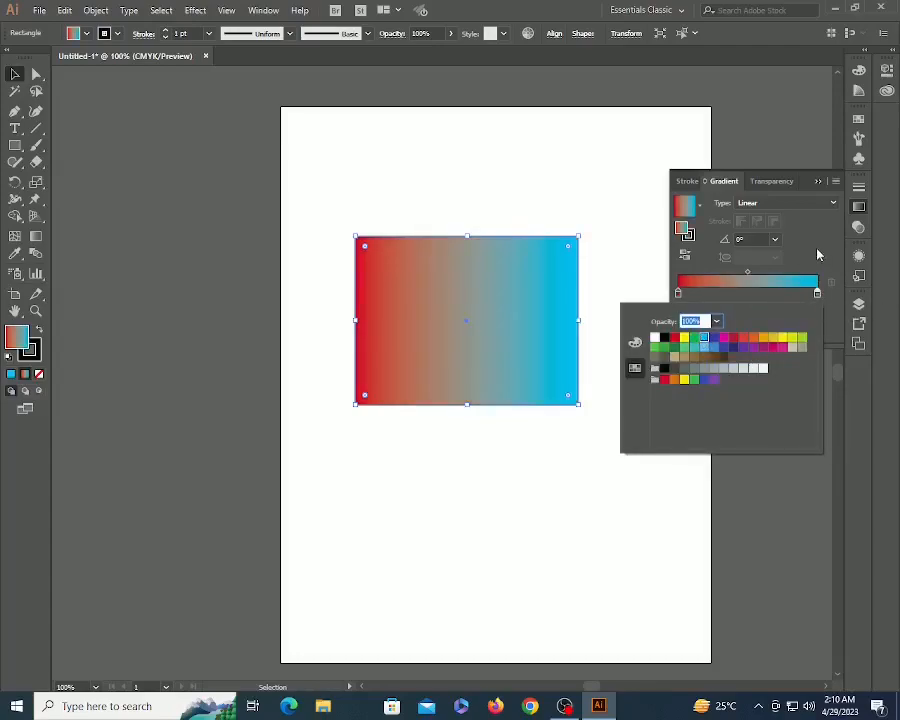
{"action": "left_click", "coordinate": [649, 298]}
- Add a yellow stop about a quarter along and a CMYK Blue stop near the middle
{"action": "left_click_drag", "start_coordinate": [679, 294], "coordinate": [715, 296]}
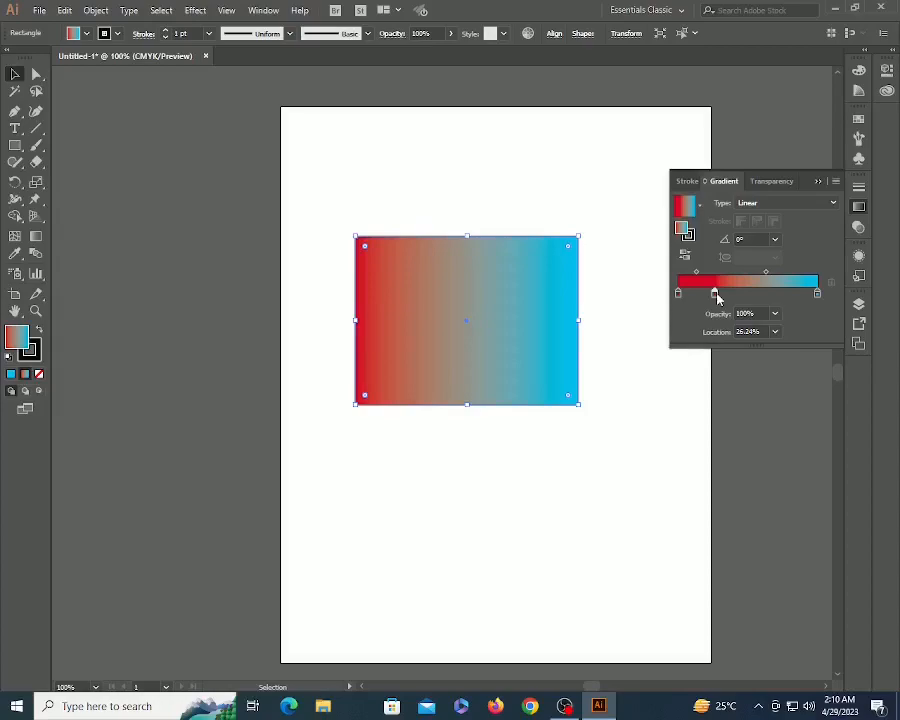
{"action": "double_click", "coordinate": [714, 294]}
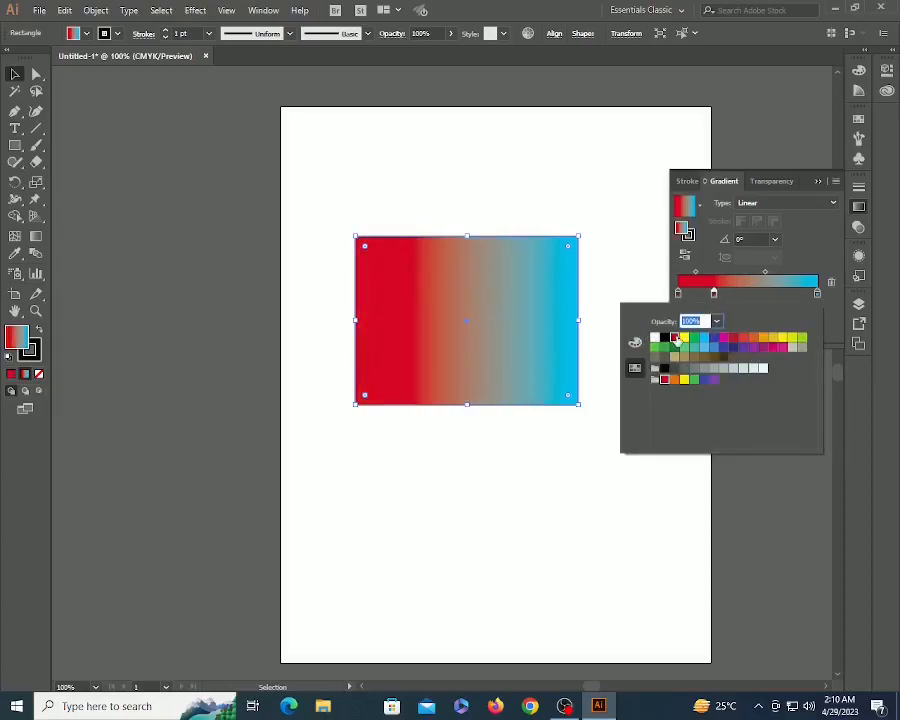
{"action": "left_click", "coordinate": [684, 337]}
{"action": "left_click", "coordinate": [797, 254]}
{"action": "left_click_drag", "start_coordinate": [714, 295], "coordinate": [751, 297]}
{"action": "double_click", "coordinate": [750, 295]}
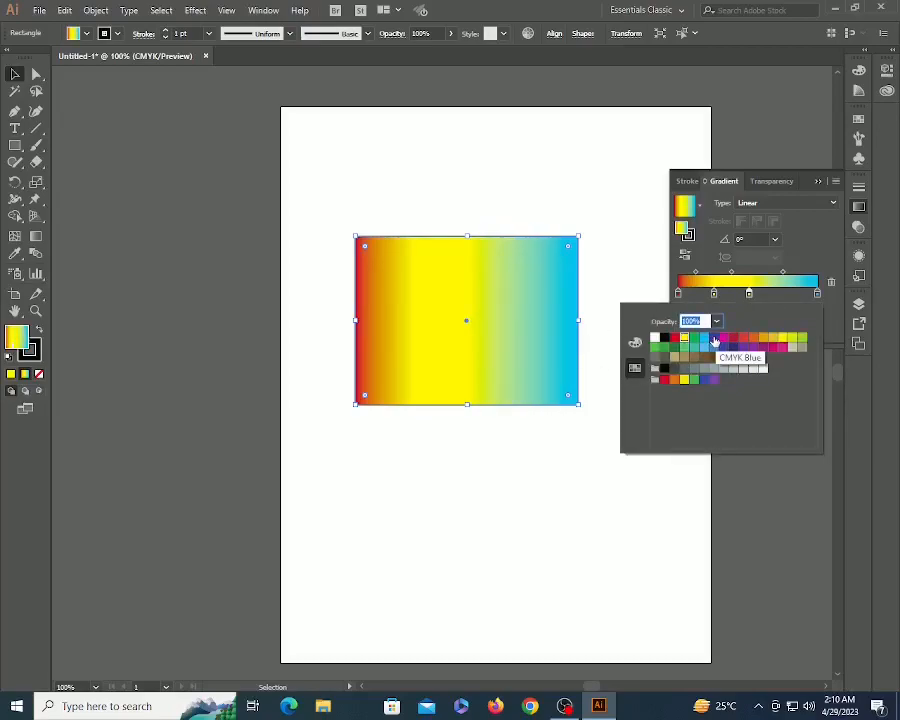
{"action": "left_click", "coordinate": [714, 341]}
{"action": "left_click", "coordinate": [750, 302]}
- Move the blue stop to about 62%, make the end stop magenta, then remove blue
{"action": "left_click_drag", "start_coordinate": [748, 296], "coordinate": [766, 298]}
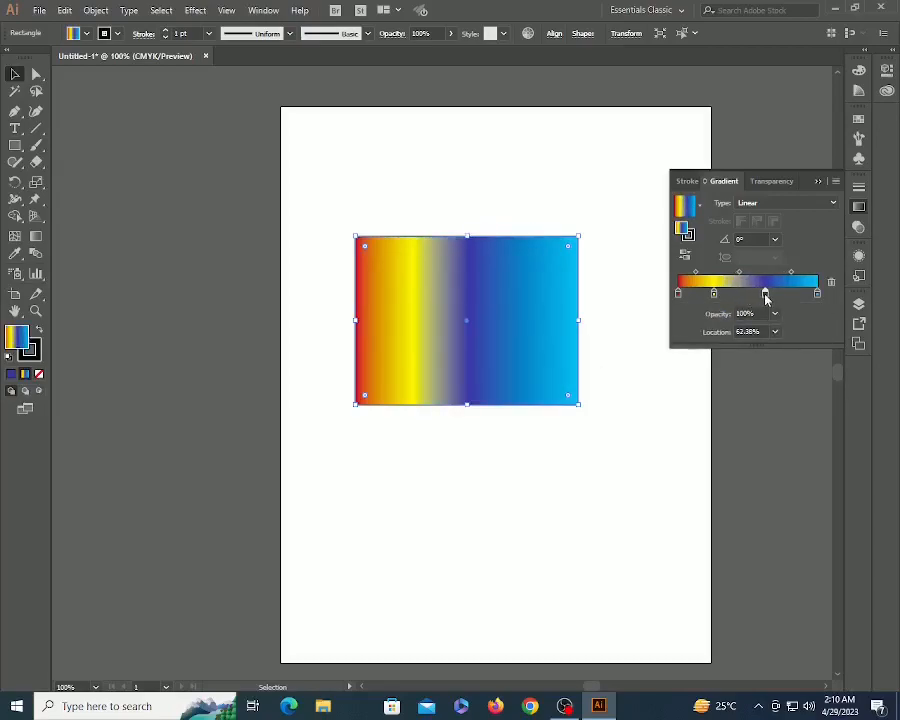
{"action": "double_click", "coordinate": [816, 294]}
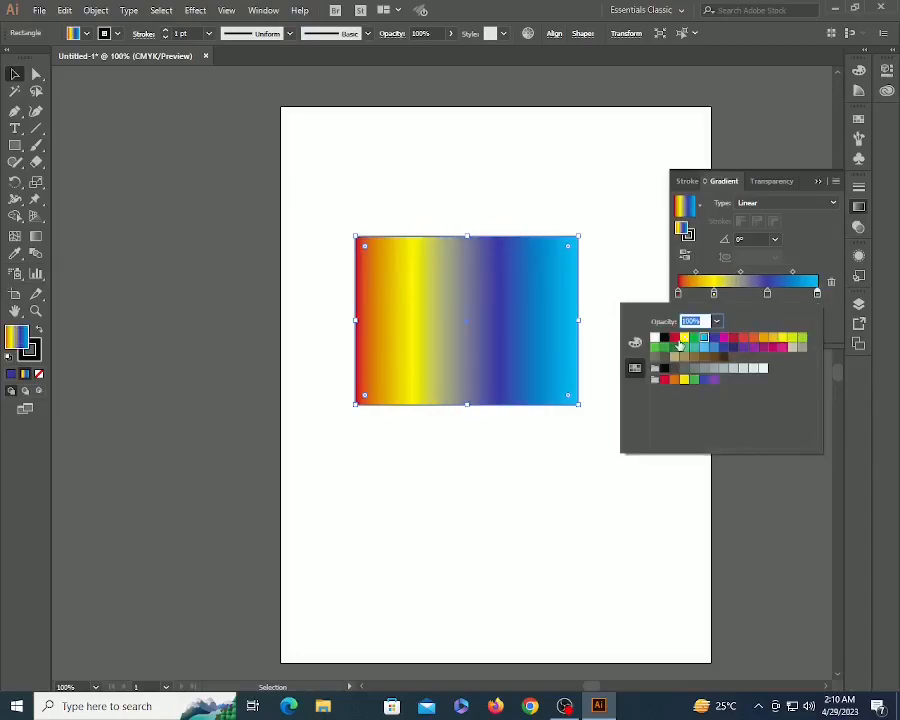
{"action": "left_click", "coordinate": [726, 343]}
{"action": "left_click", "coordinate": [803, 246]}
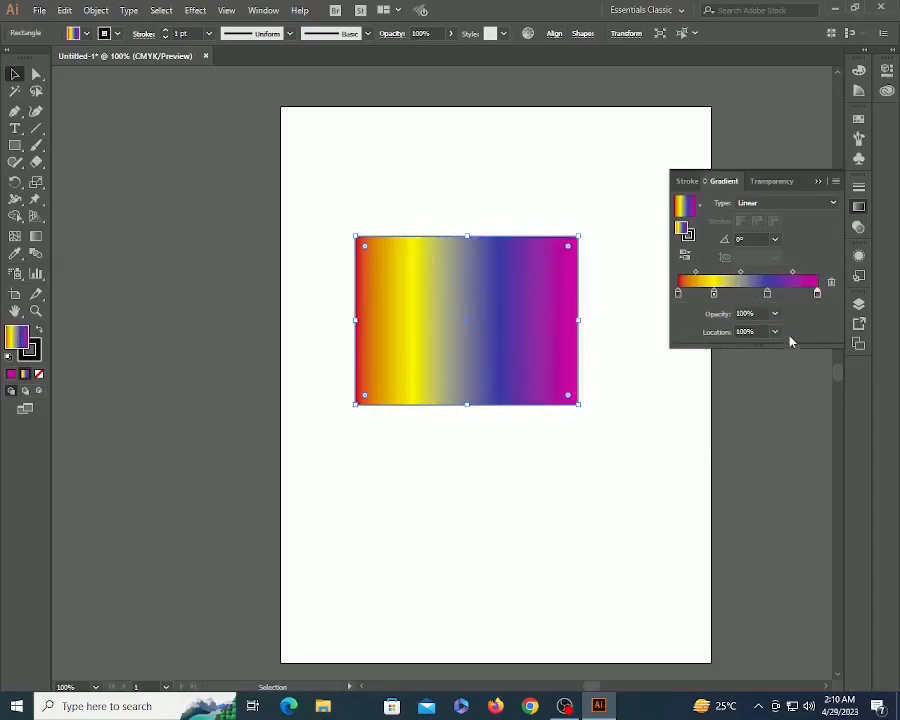
{"action": "left_click_drag", "start_coordinate": [769, 296], "coordinate": [793, 326]}
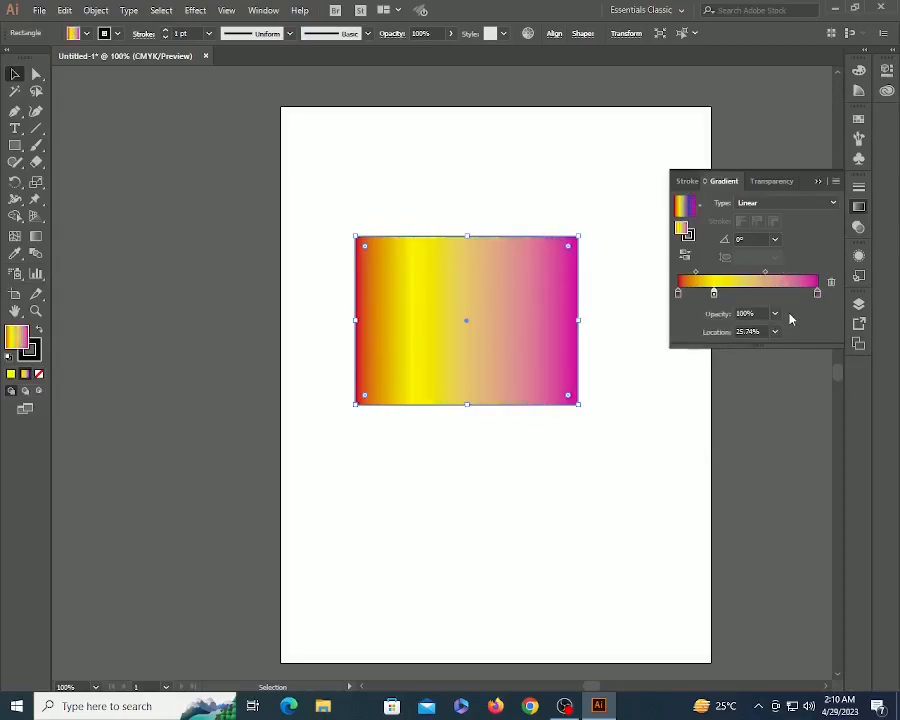
- Undo the removal to bring the blue stop back into the gradient
{"action": "key", "text": "ctrl+z"}
{"action": "left_click", "coordinate": [613, 336]}
{"action": "left_click", "coordinate": [482, 297]}
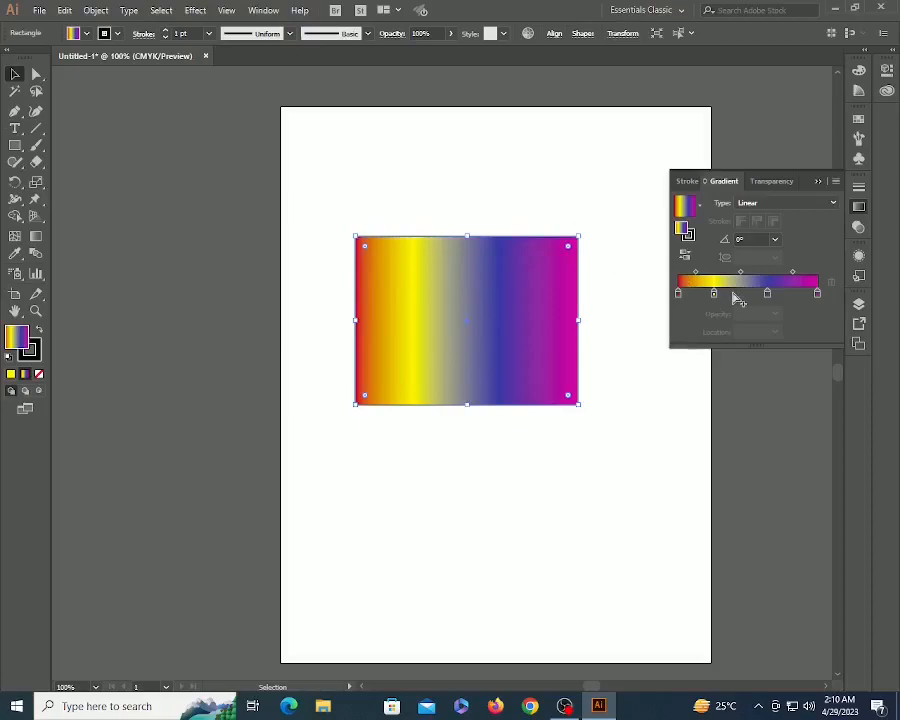
- Set the gradient angle to 150° and shift the yellow stop to about 30.69%
{"action": "left_click", "coordinate": [775, 240]}
{"action": "left_click", "coordinate": [791, 270]}
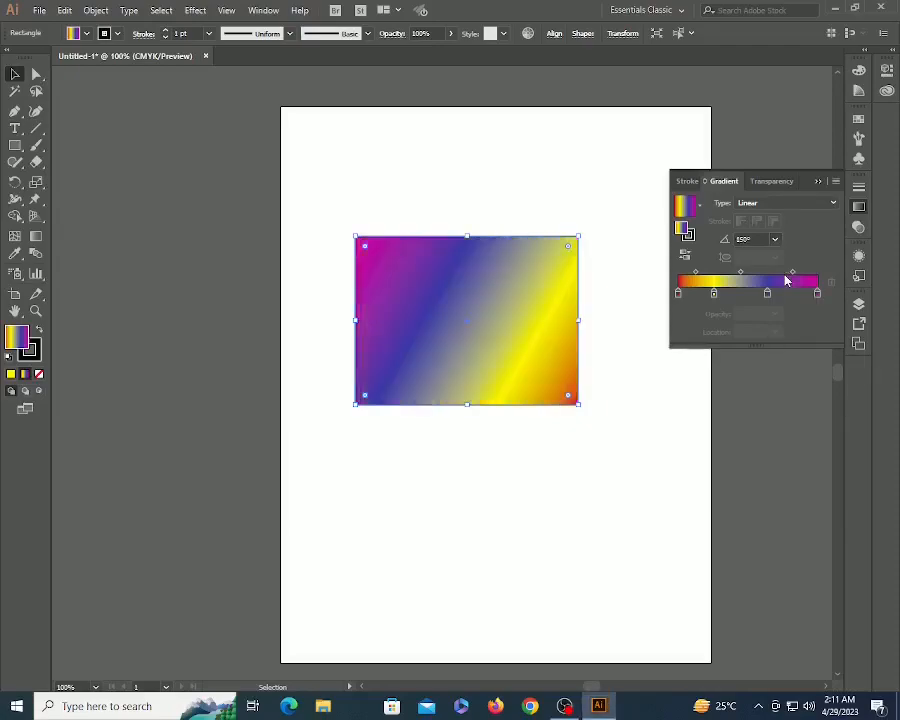
{"action": "left_click", "coordinate": [614, 380]}
{"action": "left_click", "coordinate": [502, 353]}
{"action": "left_click_drag", "start_coordinate": [717, 294], "coordinate": [724, 294]}
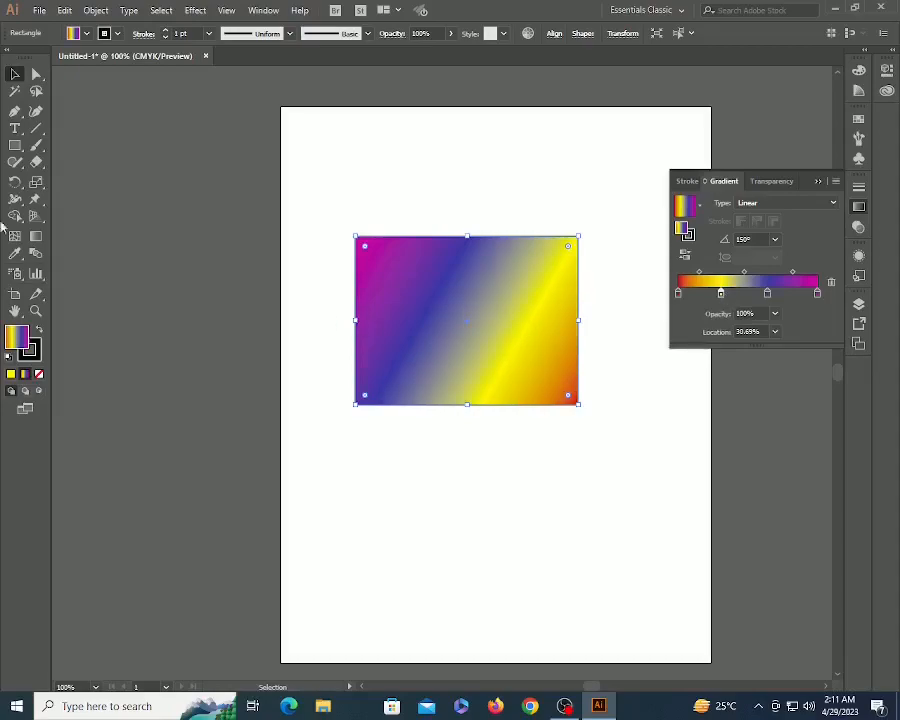
- With the Gradient tool, redirect the gradient top-to-bottom at about -89.5°, red above, magenta below
{"action": "left_click", "coordinate": [36, 236]}
{"action": "mouse_move", "coordinate": [420, 305]}
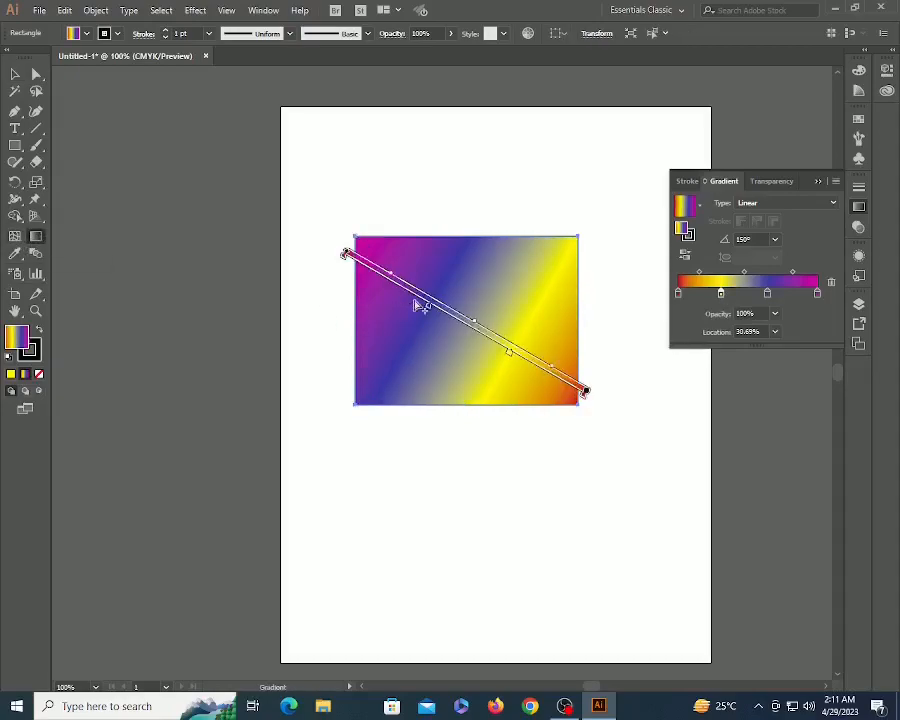
{"action": "left_click_drag", "start_coordinate": [430, 308], "coordinate": [446, 322]}
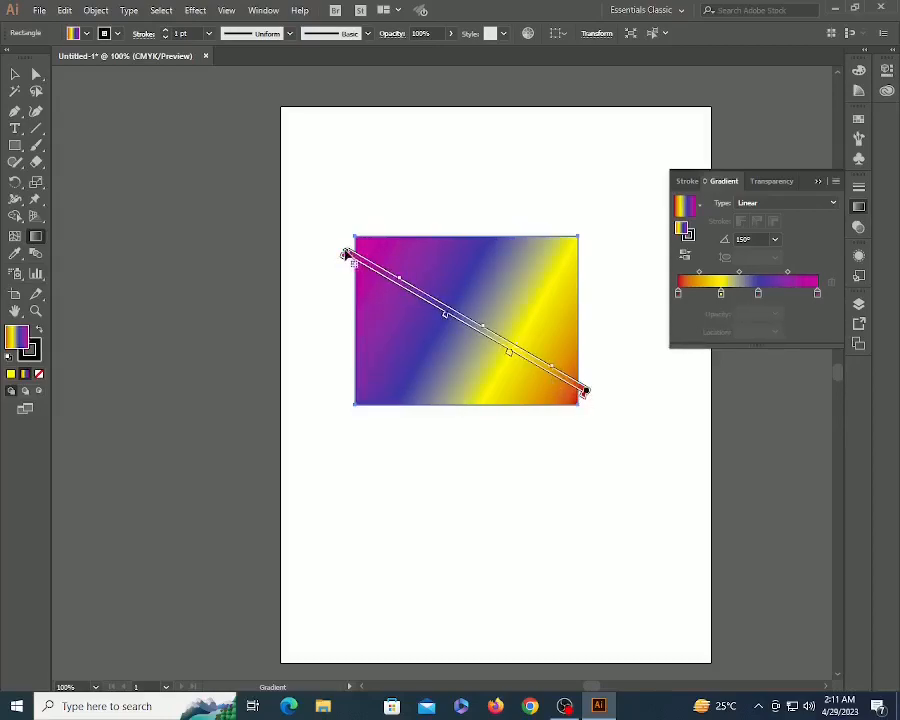
{"action": "left_click_drag", "start_coordinate": [334, 252], "coordinate": [311, 348]}
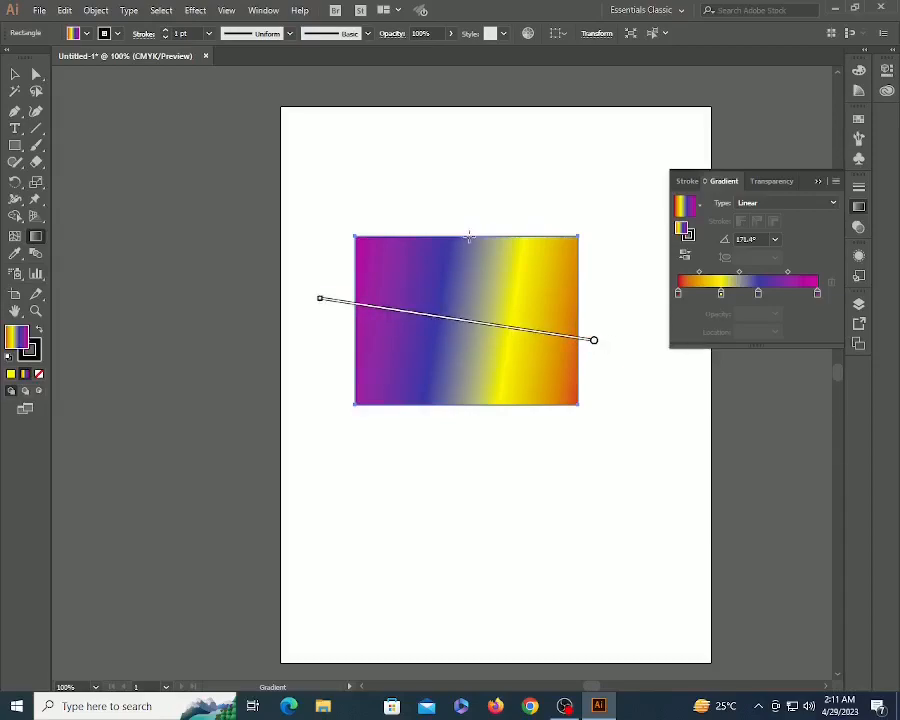
{"action": "left_click_drag", "start_coordinate": [468, 237], "coordinate": [464, 403]}
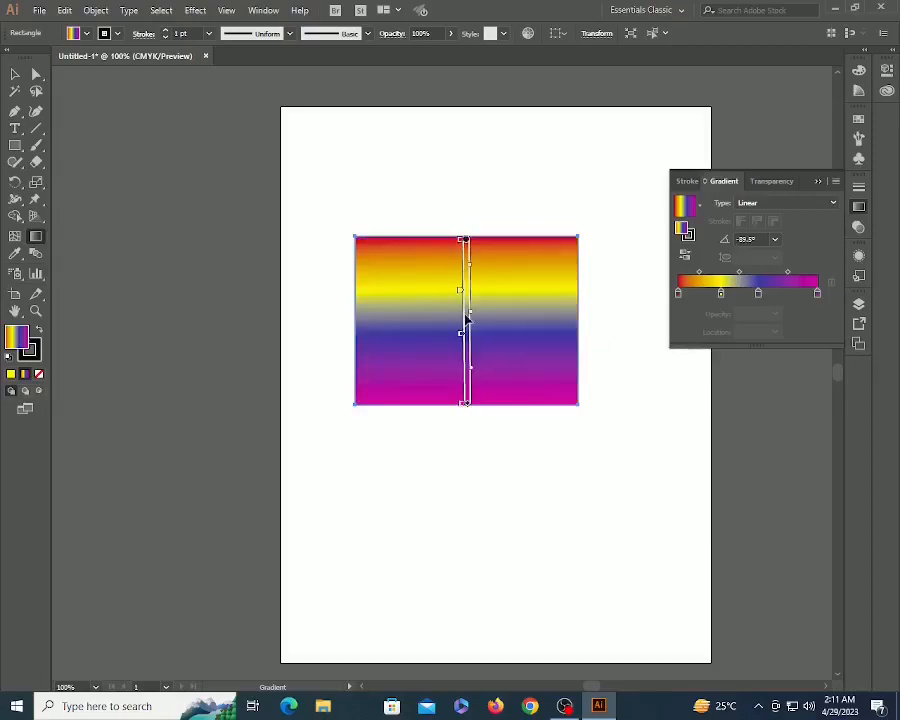
{"action": "key", "text": "v"}
{"action": "left_click", "coordinate": [613, 338]}
{"action": "left_click", "coordinate": [446, 301]}
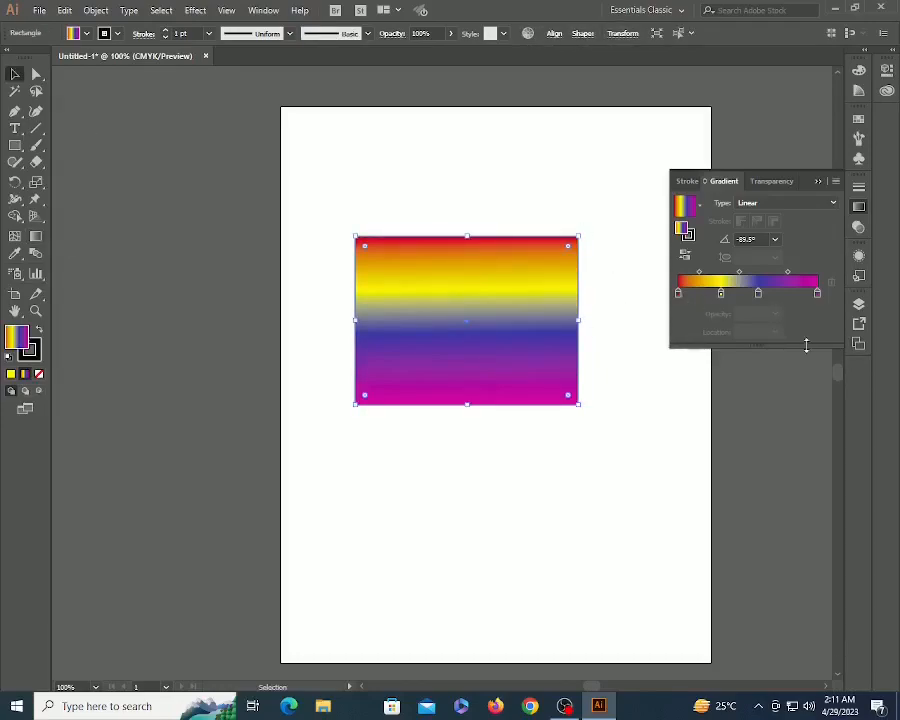
- Set the red starting stop's opacity to 50% and zoom in on the rectangle
{"action": "left_click", "coordinate": [679, 296]}
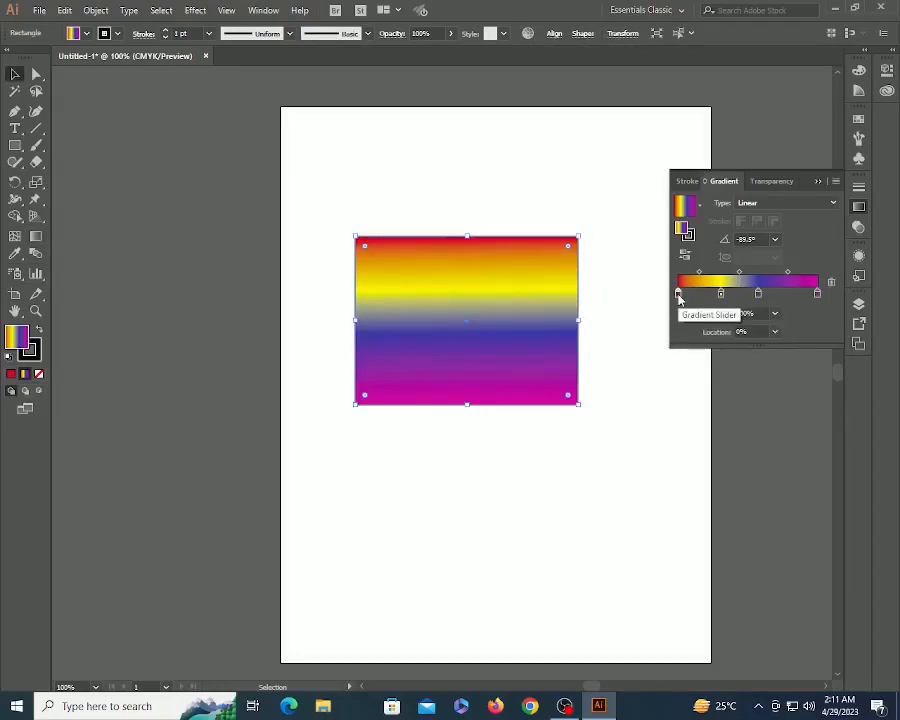
{"action": "left_click", "coordinate": [774, 315]}
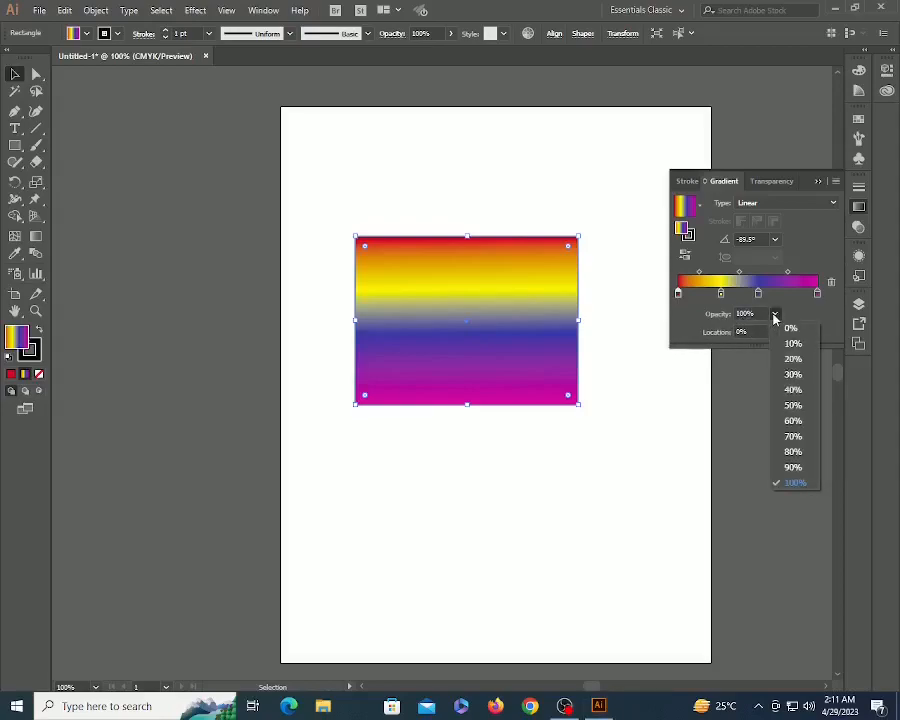
{"action": "left_click", "coordinate": [792, 405]}
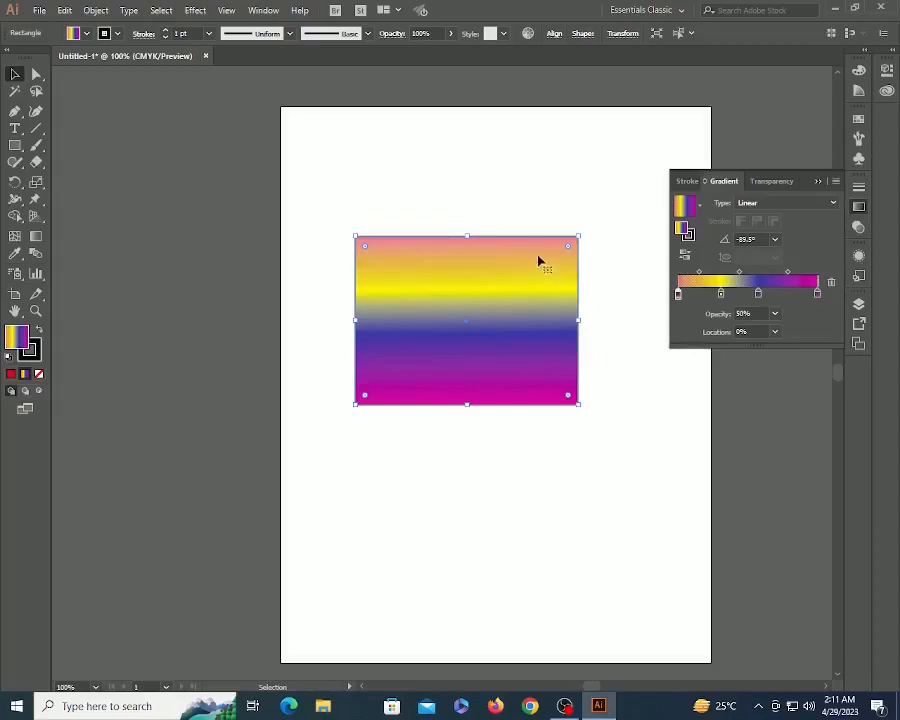
{"action": "key", "text": "ctrl+space"}
{"action": "left_click_drag", "start_coordinate": [361, 203], "coordinate": [669, 408]}
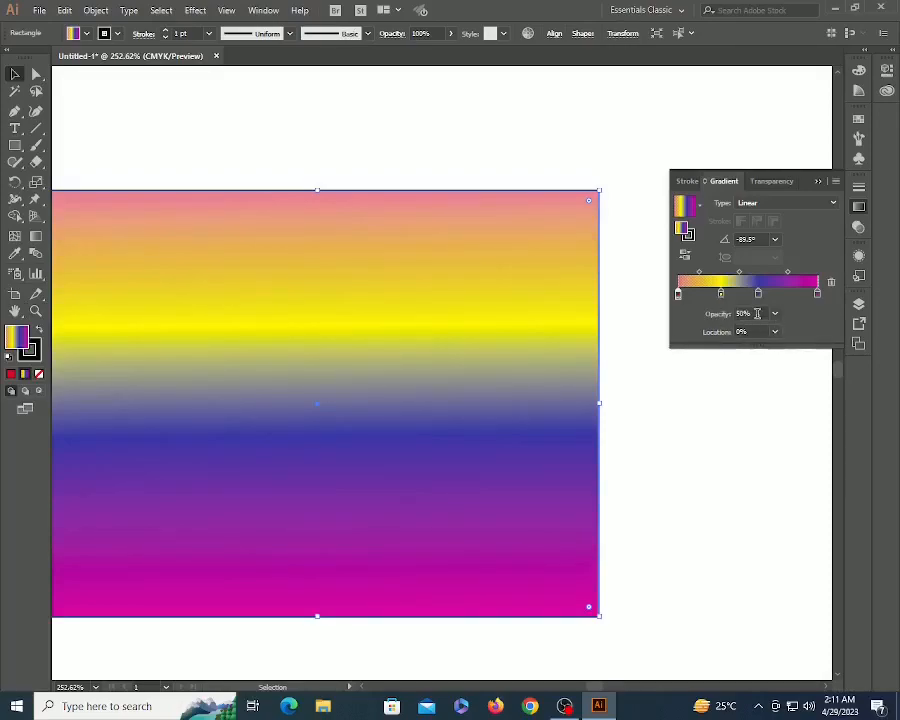
- Move the yellow stop to 25%, nudge it to about 26.49%, then zoom back out
{"action": "left_click", "coordinate": [720, 293]}
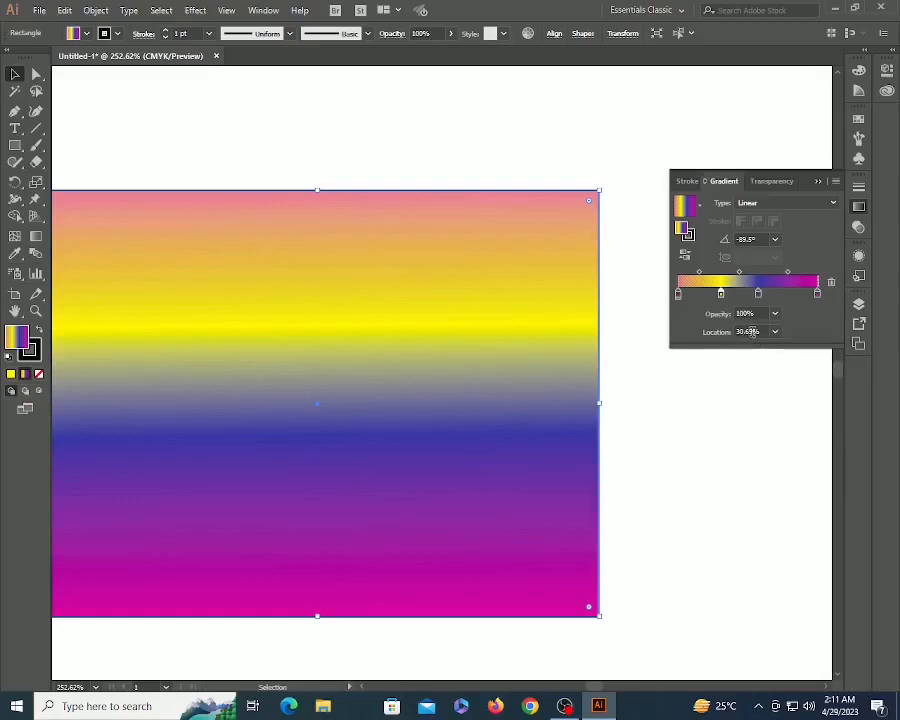
{"action": "left_click", "coordinate": [750, 331]}
{"action": "type", "text": "25"}
{"action": "key", "text": "Return"}
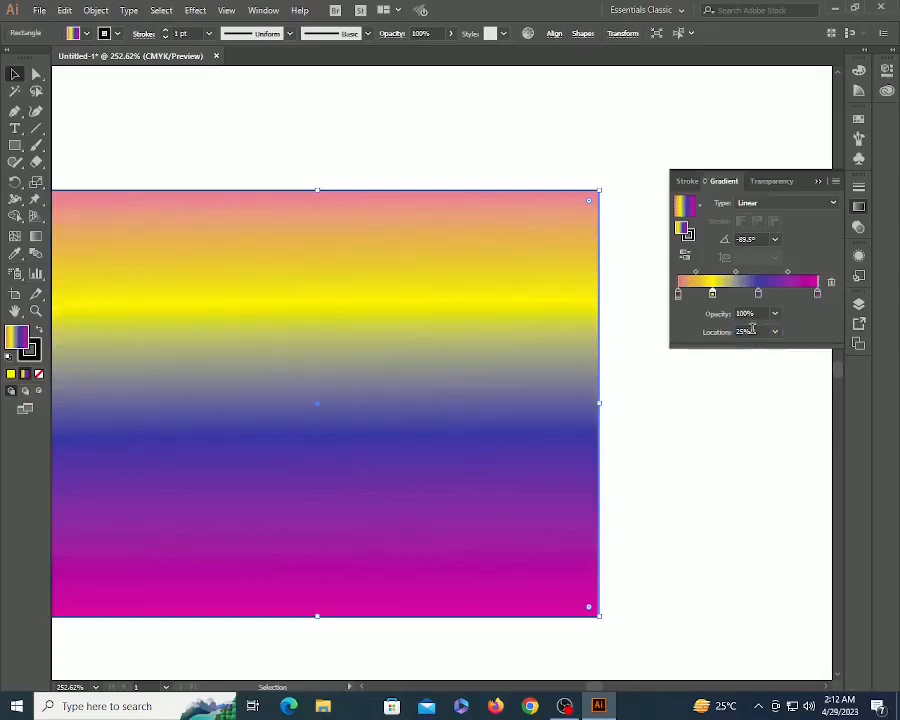
{"action": "left_click_drag", "start_coordinate": [712, 294], "coordinate": [714, 295]}
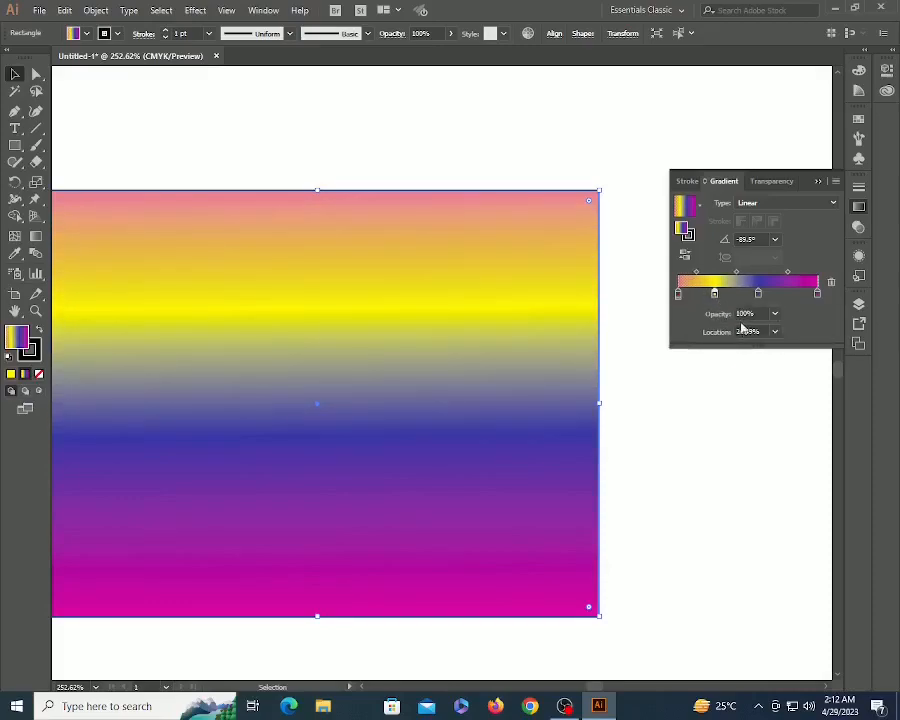
{"action": "left_click", "coordinate": [448, 149]}
{"action": "key", "text": "z"}
{"action": "left_click", "coordinate": [428, 356], "text": "alt"}
{"action": "left_click", "coordinate": [428, 356], "text": "alt"}
{"action": "key", "text": "v"}
{"action": "left_click", "coordinate": [248, 317]}
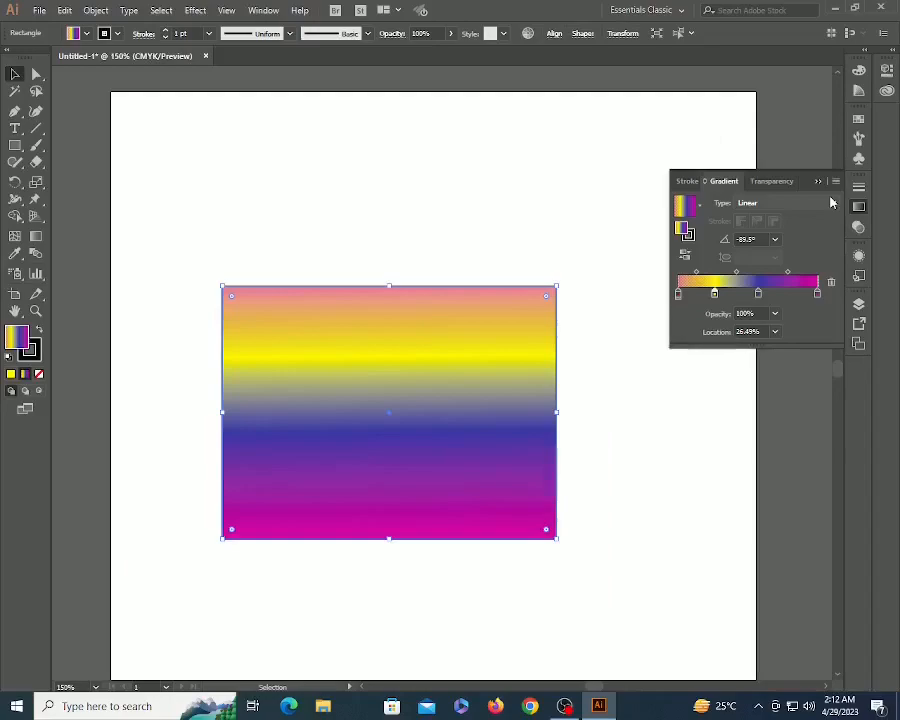
- Delete the gradient rectangle and draw a circle with the Ellipse tool
{"action": "key", "text": "Delete"}
{"action": "left_click", "coordinate": [15, 145]}
{"action": "left_click_drag", "start_coordinate": [18, 142], "coordinate": [80, 176]}
{"action": "left_click_drag", "start_coordinate": [405, 305], "coordinate": [534, 430]}
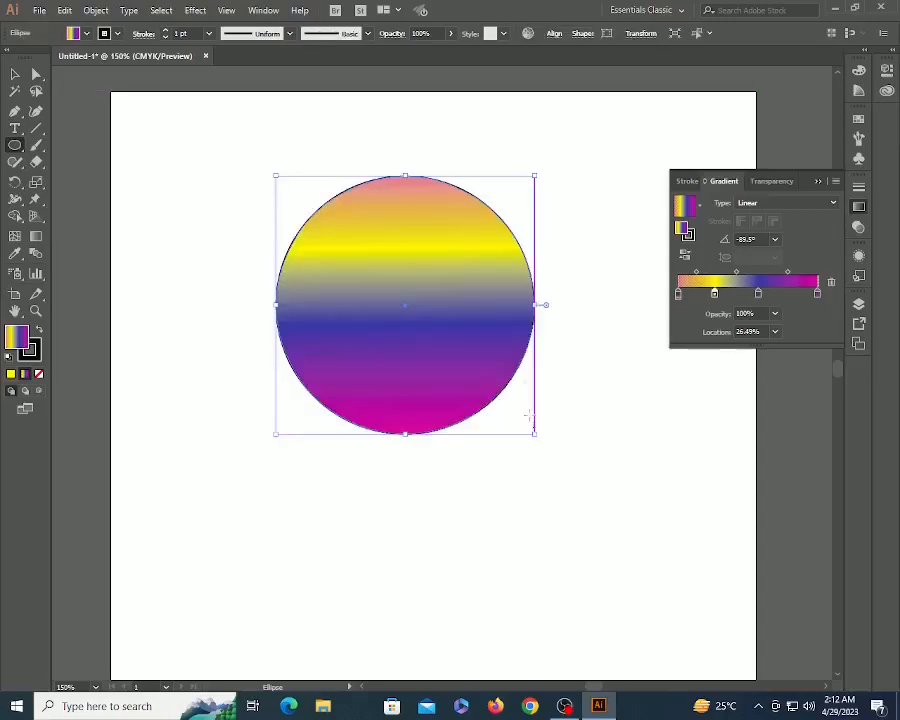
{"action": "key", "text": "v"}
- Make the circle's gradient radial with the Super Soft Black Vignette preset, then move it down-right
{"action": "left_click", "coordinate": [790, 204]}
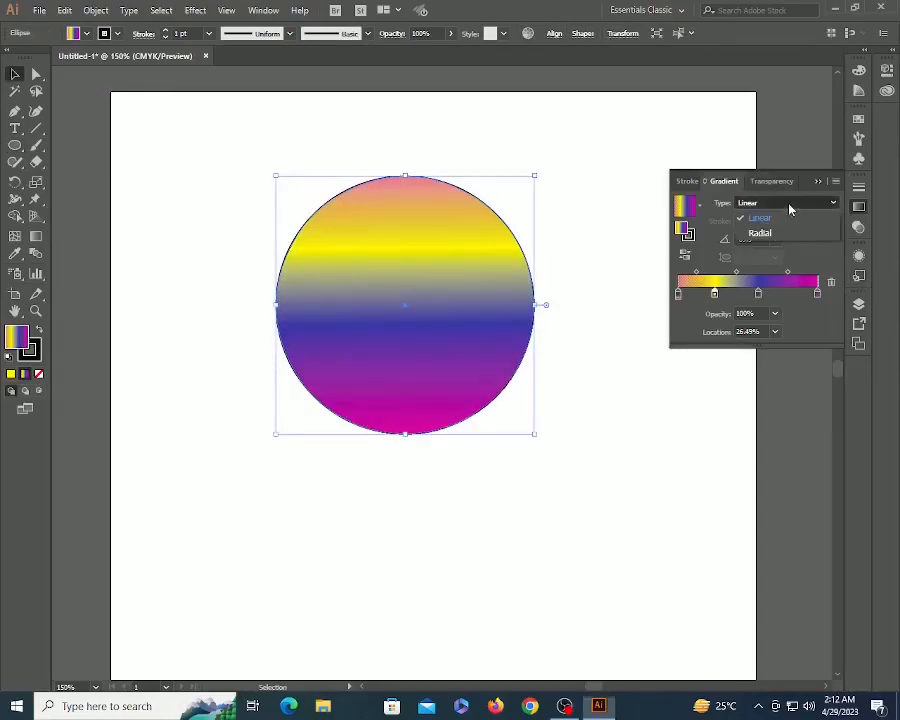
{"action": "left_click", "coordinate": [776, 238]}
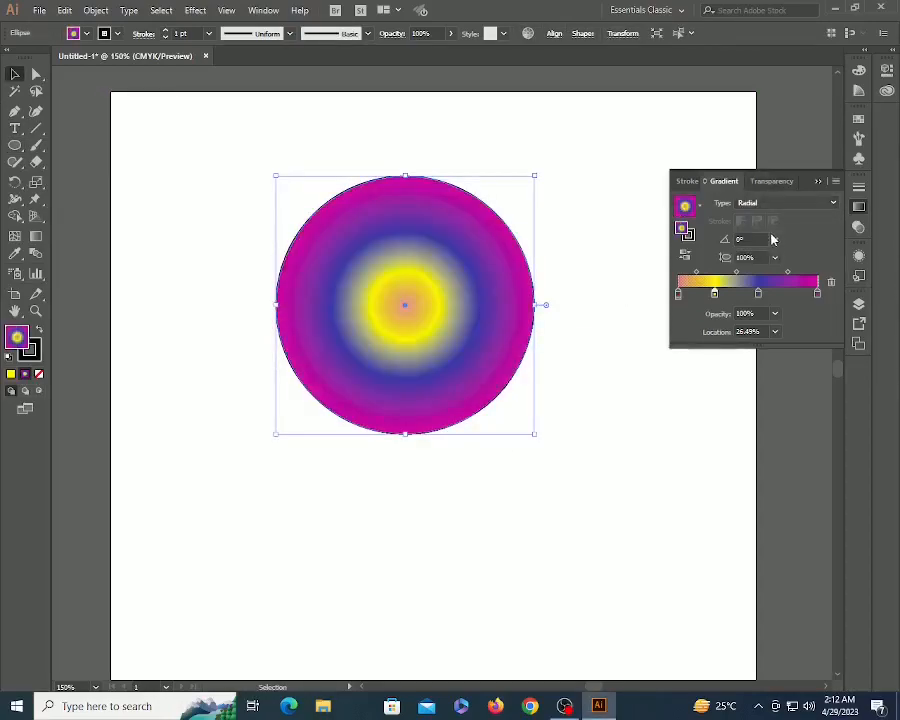
{"action": "left_click", "coordinate": [702, 206]}
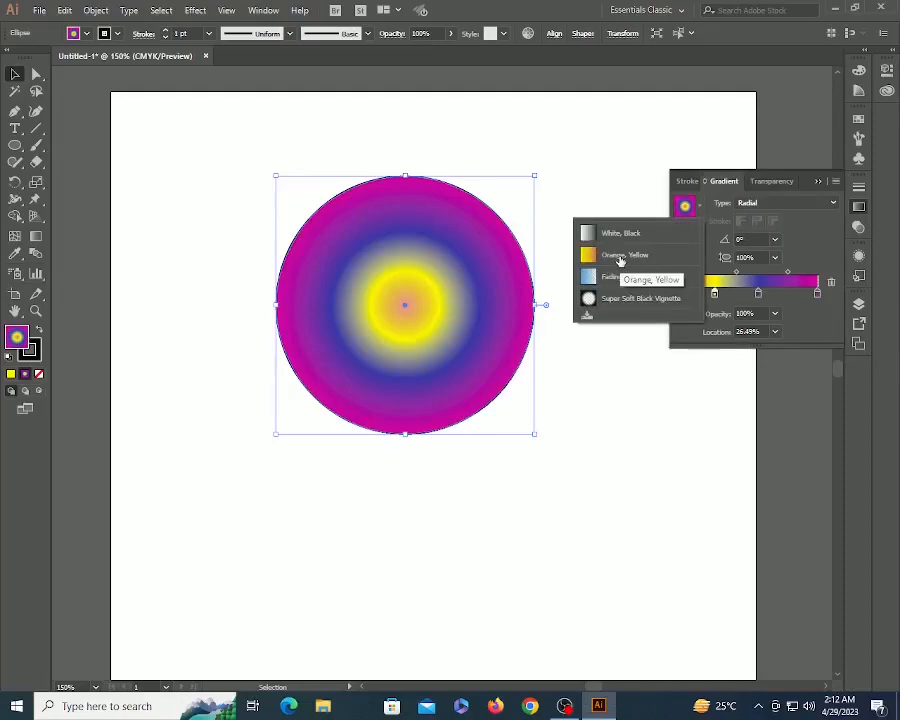
{"action": "left_click", "coordinate": [620, 258]}
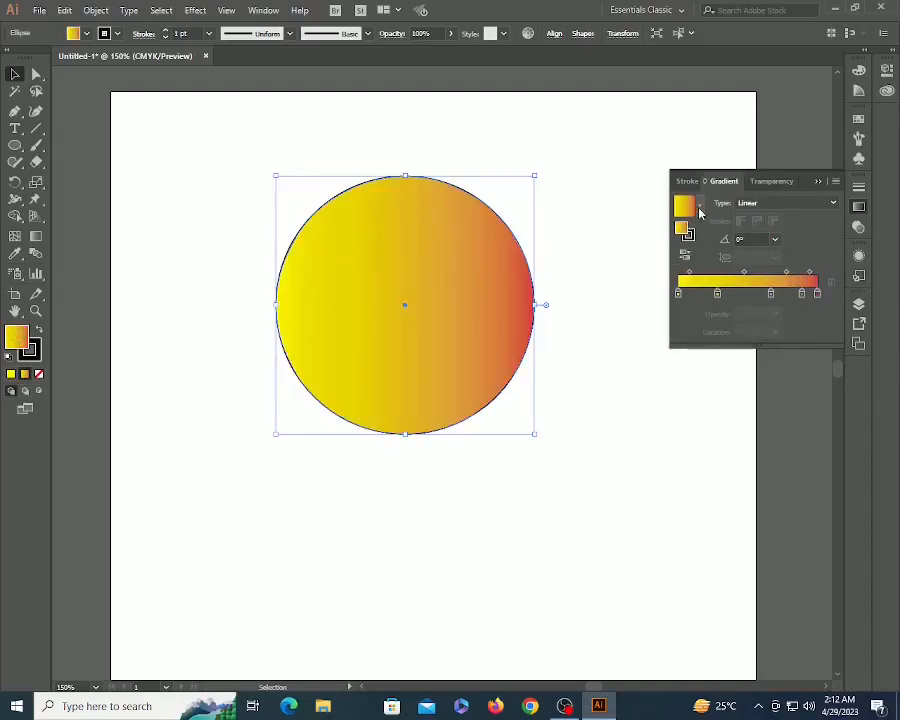
{"action": "left_click", "coordinate": [700, 206]}
{"action": "left_click", "coordinate": [648, 278]}
{"action": "left_click", "coordinate": [699, 206]}
{"action": "left_click", "coordinate": [644, 302]}
{"action": "left_click", "coordinate": [601, 330]}
{"action": "left_click_drag", "start_coordinate": [474, 241], "coordinate": [488, 323]}
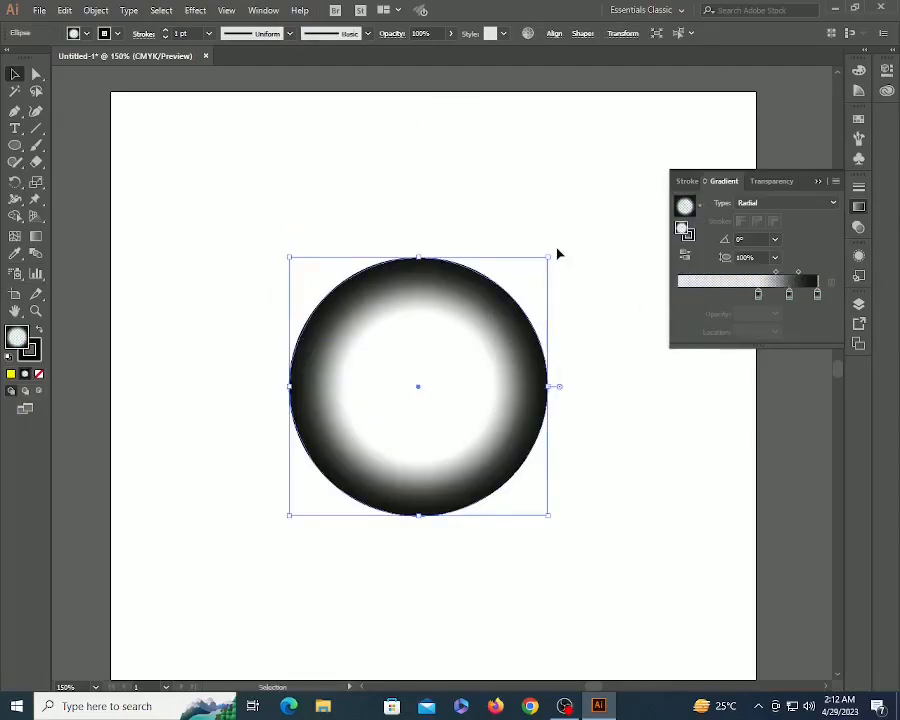
{"action": "left_click", "coordinate": [558, 254]}
- Draw a second circle with a smaller 100 pt inner circle inside it
{"action": "scroll", "coordinate": [416, 231], "scroll_direction": "down", "scroll_amount": 5}
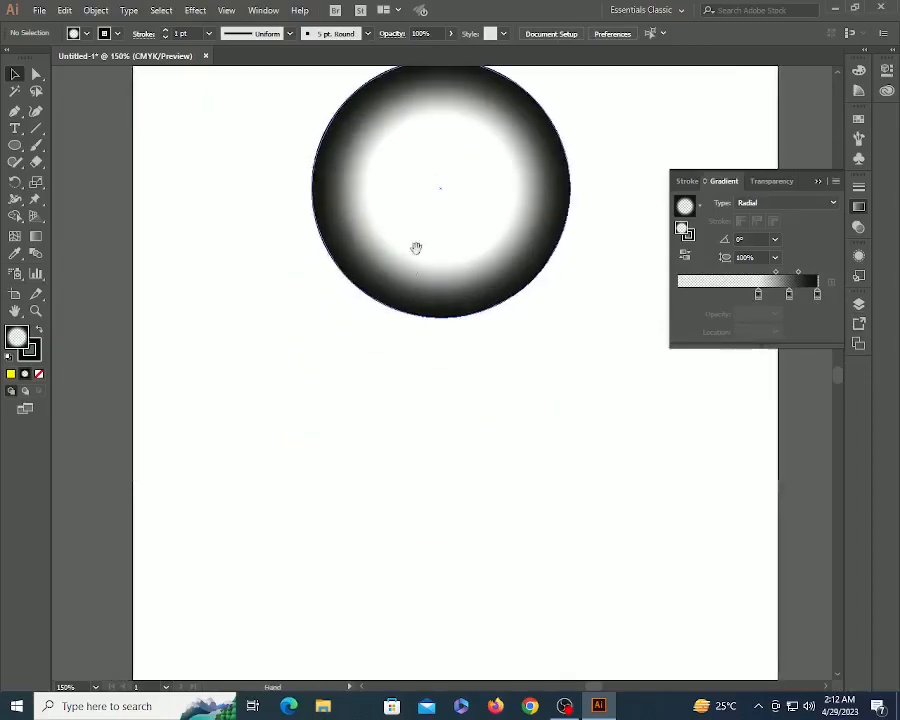
{"action": "key", "text": "l"}
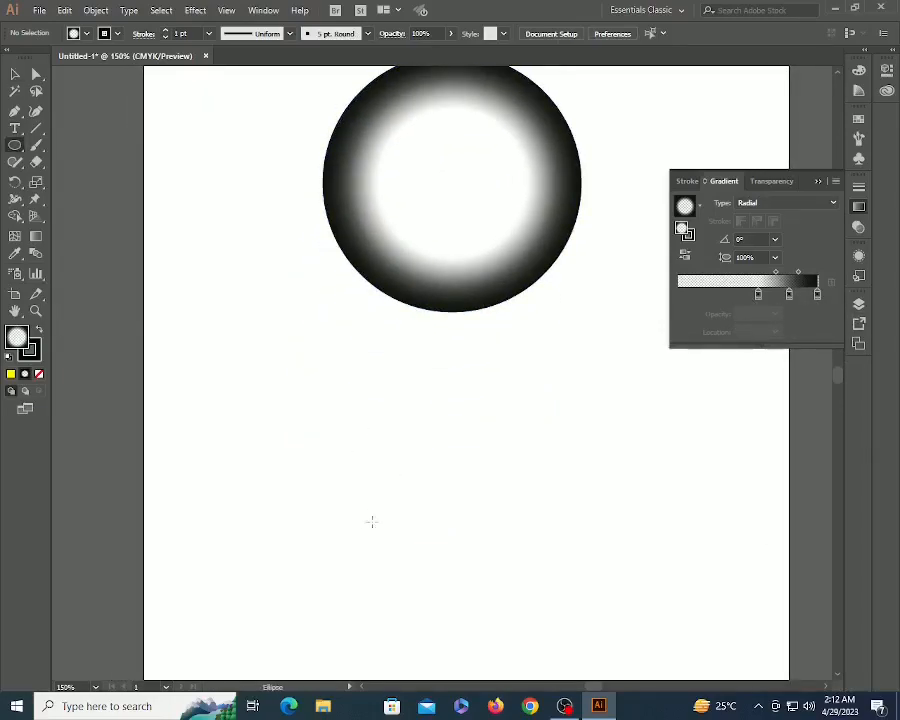
{"action": "left_click_drag", "start_coordinate": [349, 453], "coordinate": [439, 532]}
{"action": "key", "text": "v"}
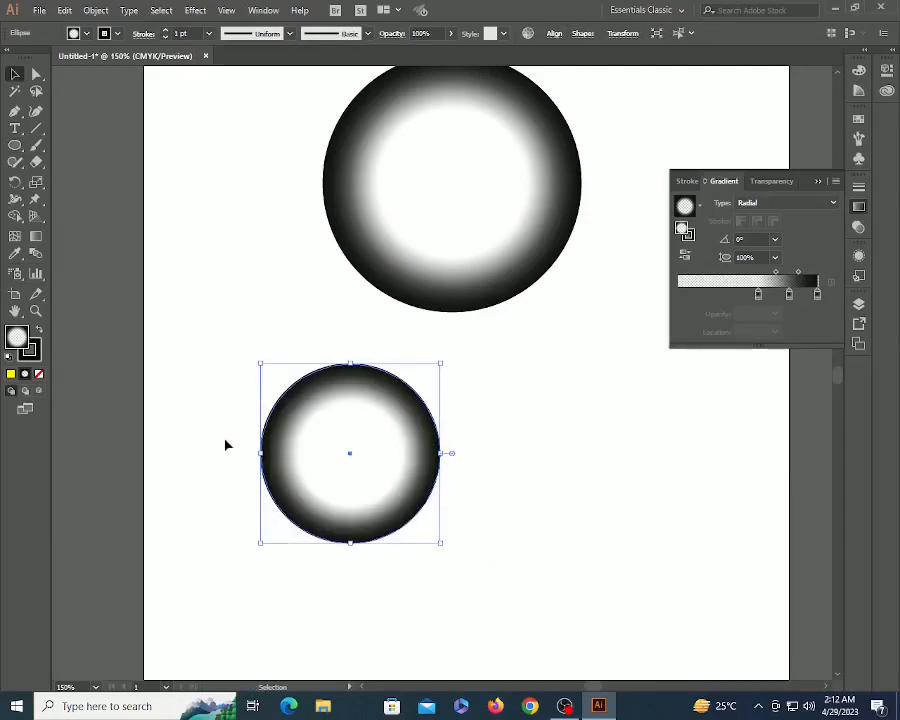
{"action": "key", "text": "d"}
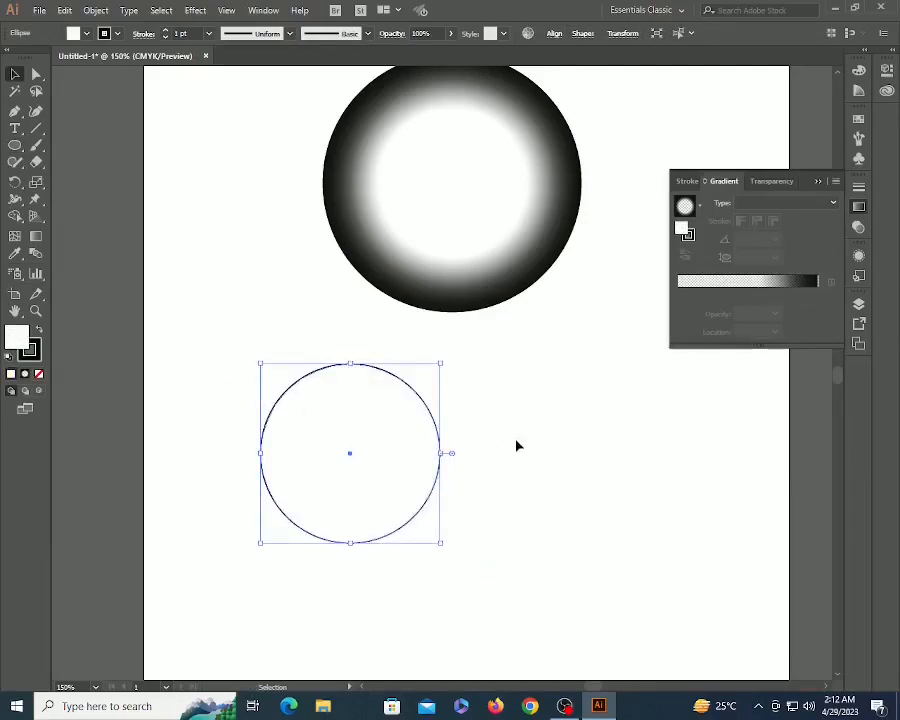
{"action": "key", "text": "a"}
{"action": "key", "text": "v"}
{"action": "left_click_drag", "start_coordinate": [440, 362], "coordinate": [392, 412]}
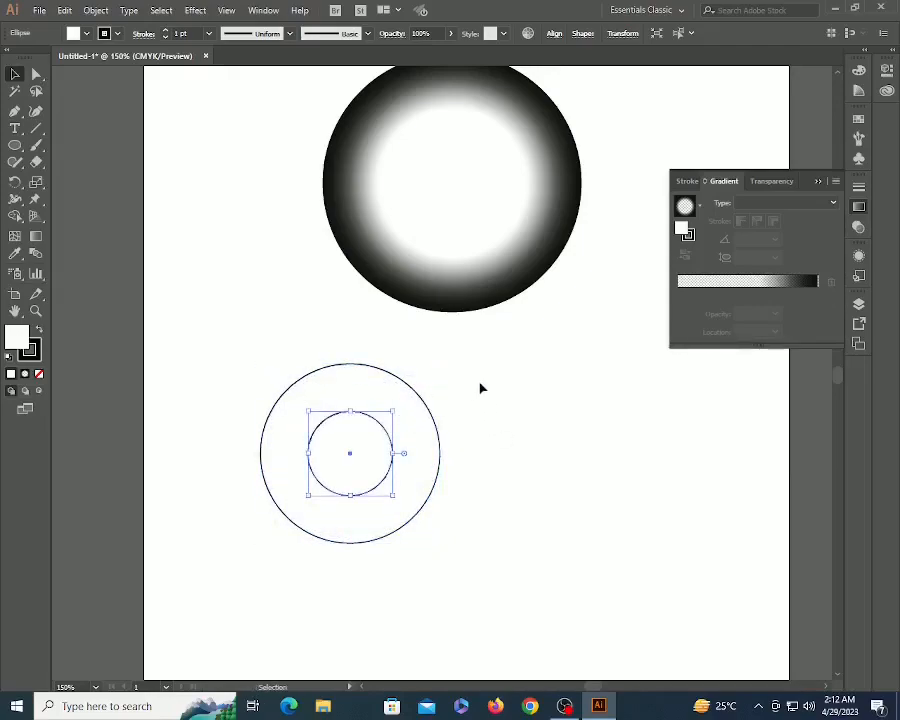
{"action": "left_click", "coordinate": [432, 410], "text": "shift"}
- Fill the outer circle red and the inner circle yellow, then reposition the yellow circle
{"action": "left_click", "coordinate": [858, 121]}
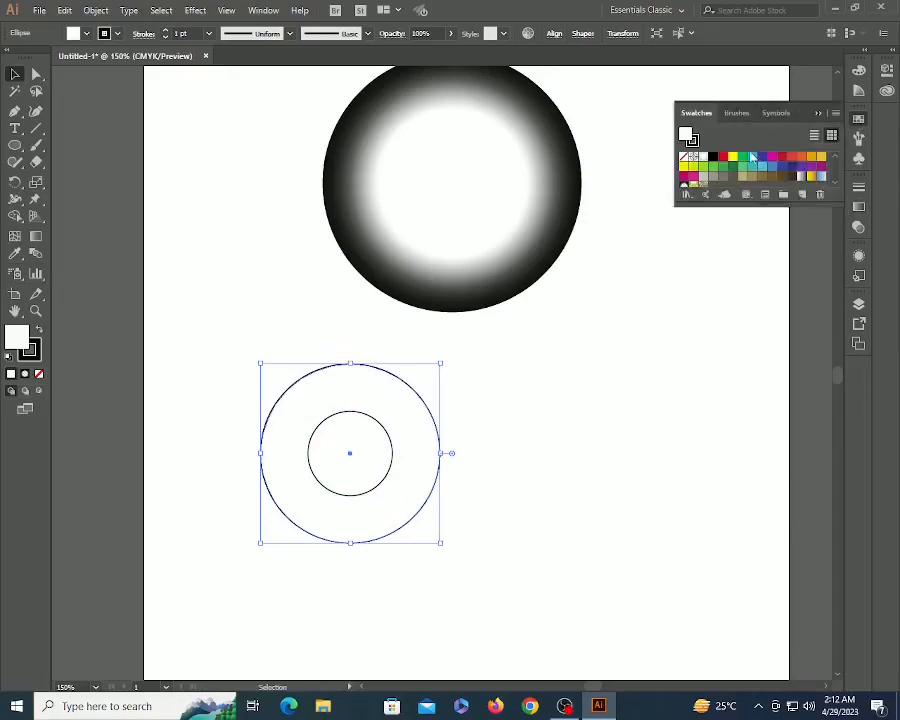
{"action": "left_click", "coordinate": [722, 156]}
{"action": "left_click", "coordinate": [338, 437]}
{"action": "left_click", "coordinate": [348, 433]}
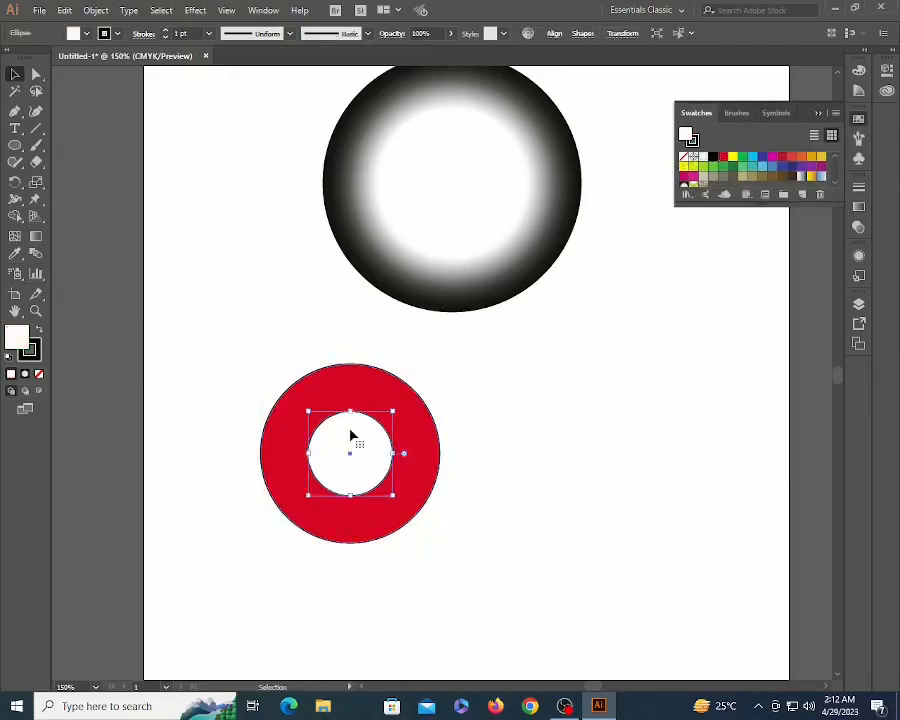
{"action": "left_click", "coordinate": [733, 156]}
{"action": "left_click", "coordinate": [705, 496]}
{"action": "left_click", "coordinate": [346, 456]}
{"action": "left_click_drag", "start_coordinate": [346, 456], "coordinate": [452, 200]}
{"action": "left_click", "coordinate": [404, 276]}
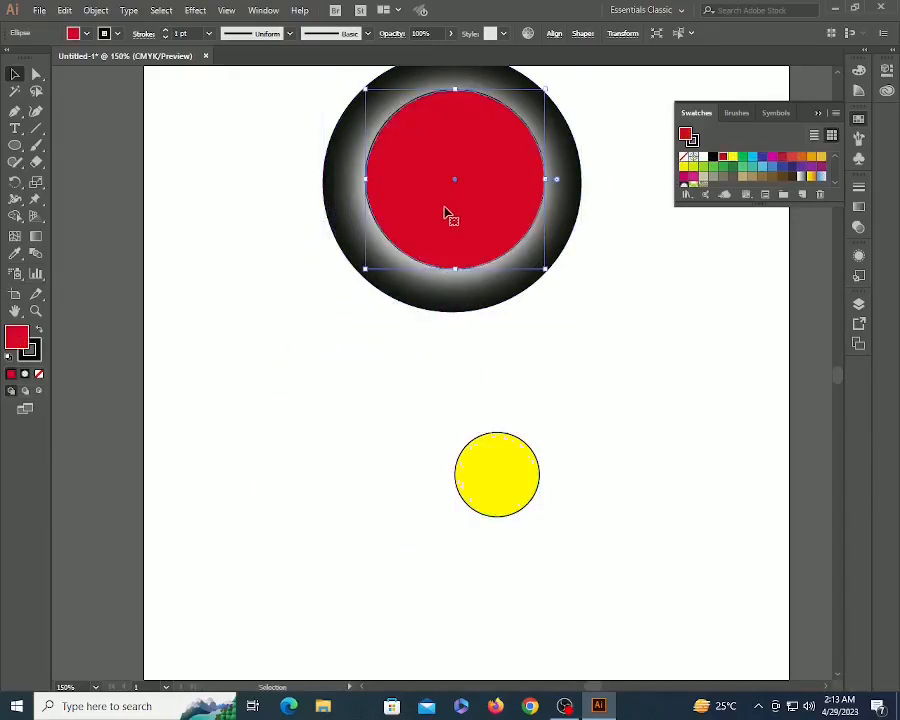
{"action": "left_click", "coordinate": [615, 402]}
- Reselect the vignette circle and bring its gradient settings back up
{"action": "scroll", "coordinate": [615, 402], "scroll_direction": "up", "scroll_amount": 3}
{"action": "left_click", "coordinate": [480, 371]}
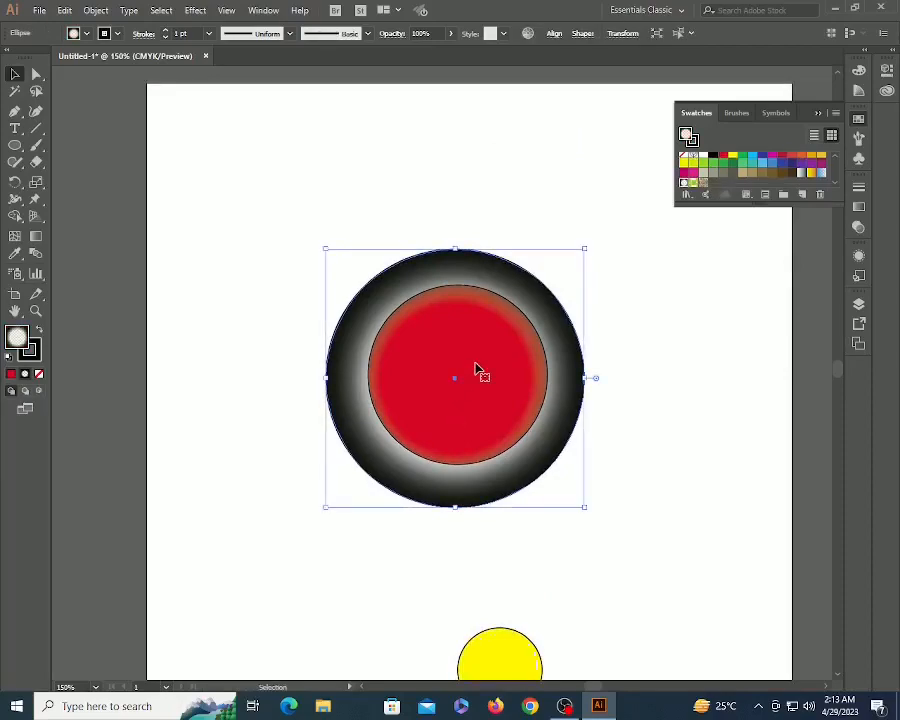
{"action": "left_click", "coordinate": [598, 274]}
{"action": "left_click", "coordinate": [571, 345]}
{"action": "left_click", "coordinate": [859, 207]}
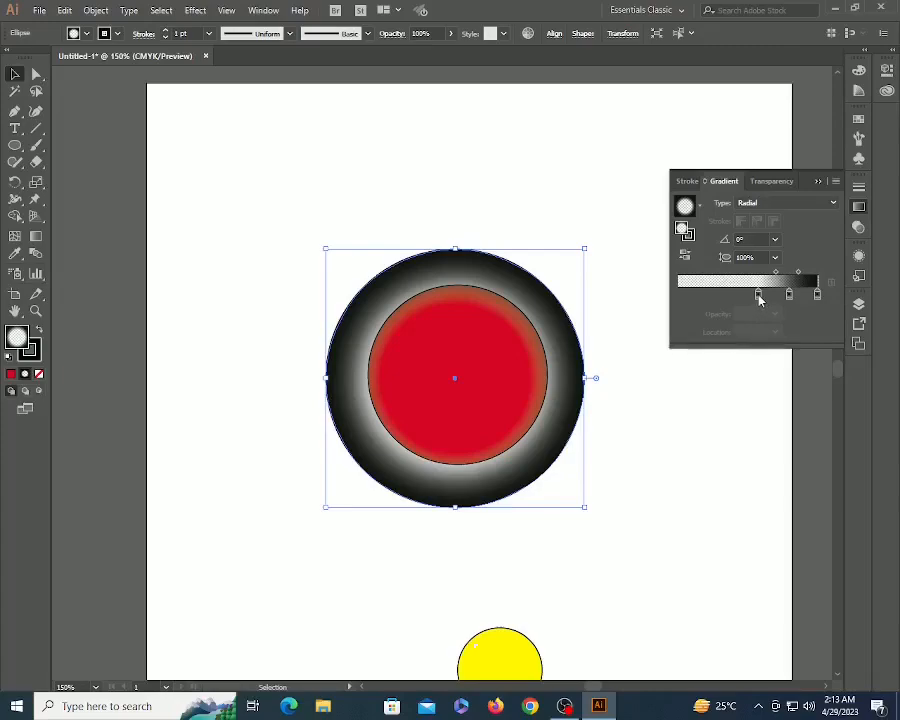
- Set the vignette's left gradient stop opacity to 80%
{"action": "left_click", "coordinate": [758, 295]}
{"action": "left_click", "coordinate": [789, 294]}
{"action": "left_click", "coordinate": [758, 295]}
{"action": "left_click", "coordinate": [776, 315]}
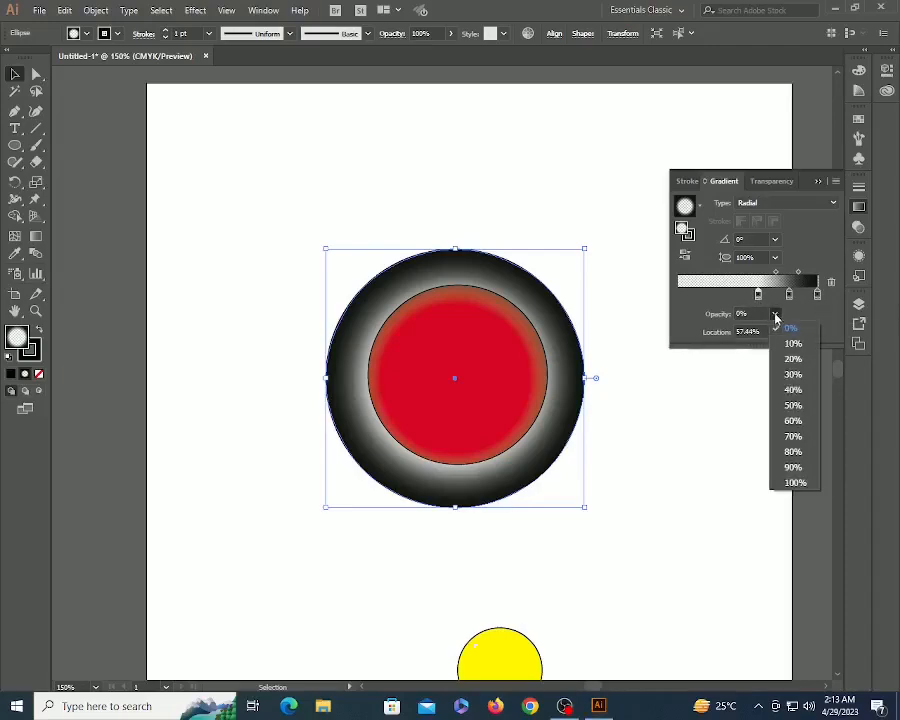
{"action": "left_click", "coordinate": [798, 452]}
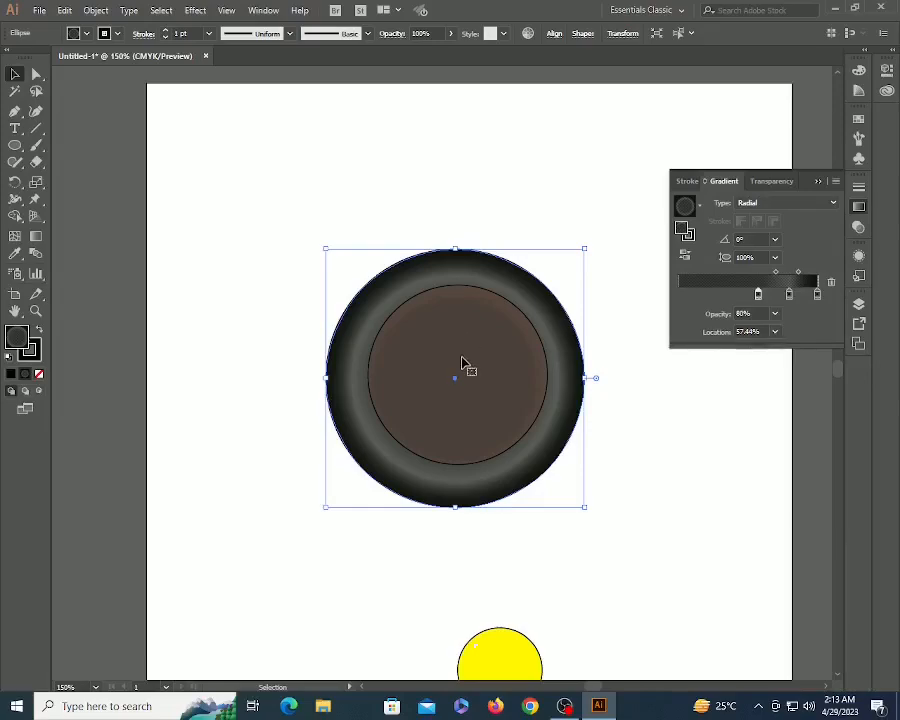
{"action": "left_click", "coordinate": [644, 410]}
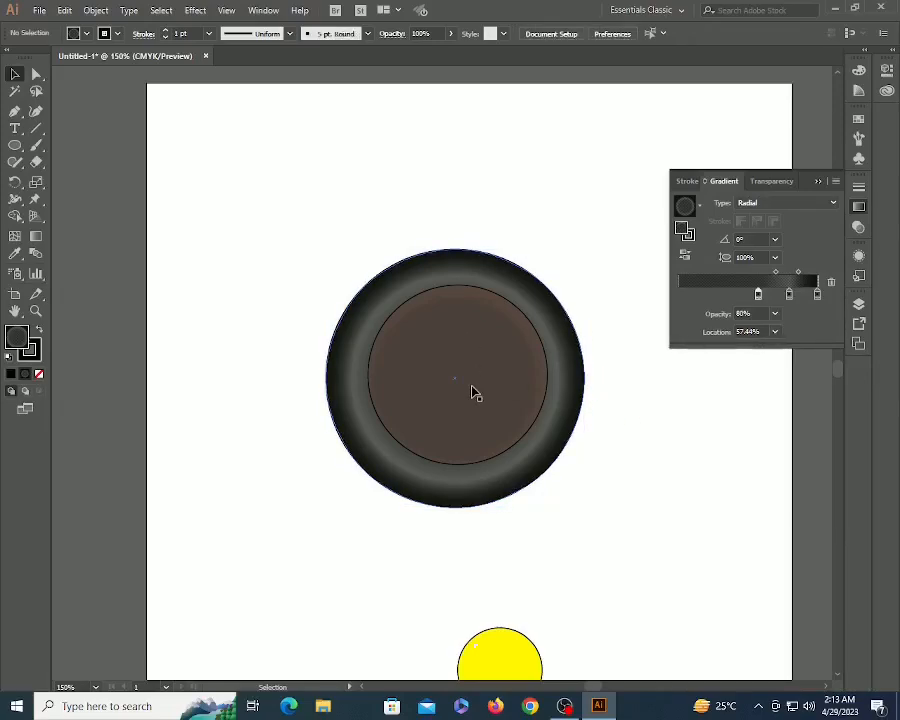
- Reverse the vignette gradient, flip it back, and drag the circle aside to reveal the red circle
{"action": "left_click", "coordinate": [438, 342]}
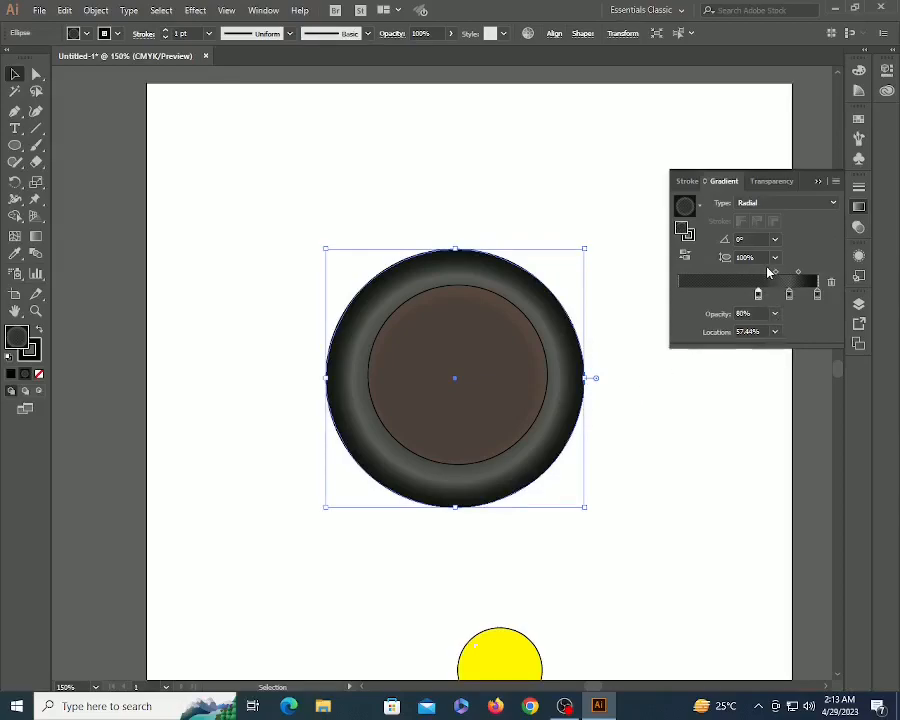
{"action": "left_click", "coordinate": [642, 410]}
{"action": "left_click", "coordinate": [480, 380]}
{"action": "left_click", "coordinate": [686, 259]}
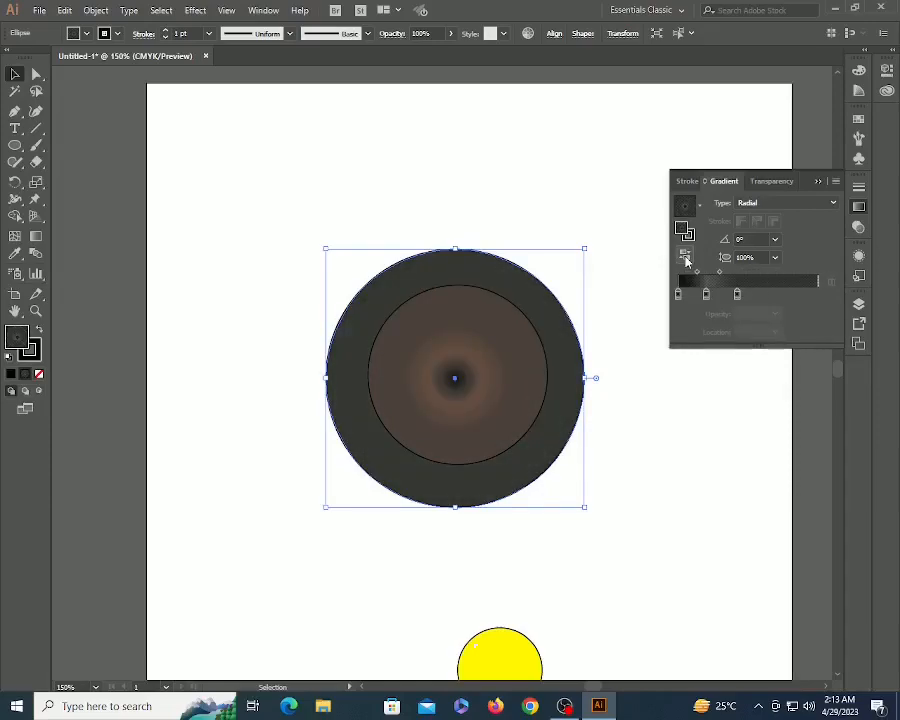
{"action": "left_click", "coordinate": [686, 259]}
{"action": "left_click_drag", "start_coordinate": [456, 379], "coordinate": [712, 569]}
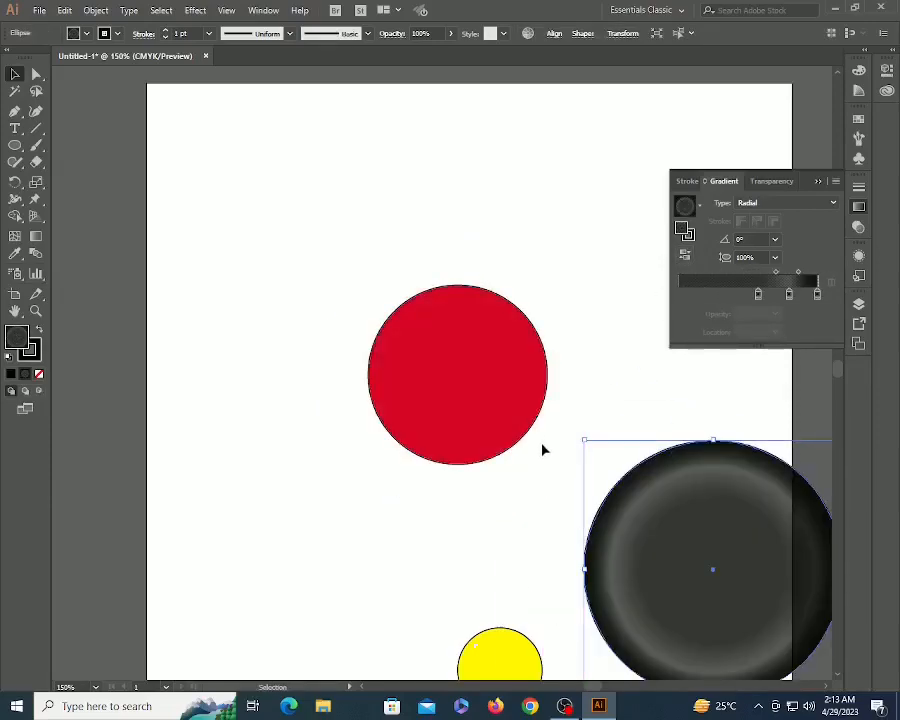
- Give the red circle a linear gradient using the Orange, Yellow preset
{"action": "left_click", "coordinate": [521, 424]}
{"action": "left_click_drag", "start_coordinate": [454, 356], "coordinate": [405, 345]}
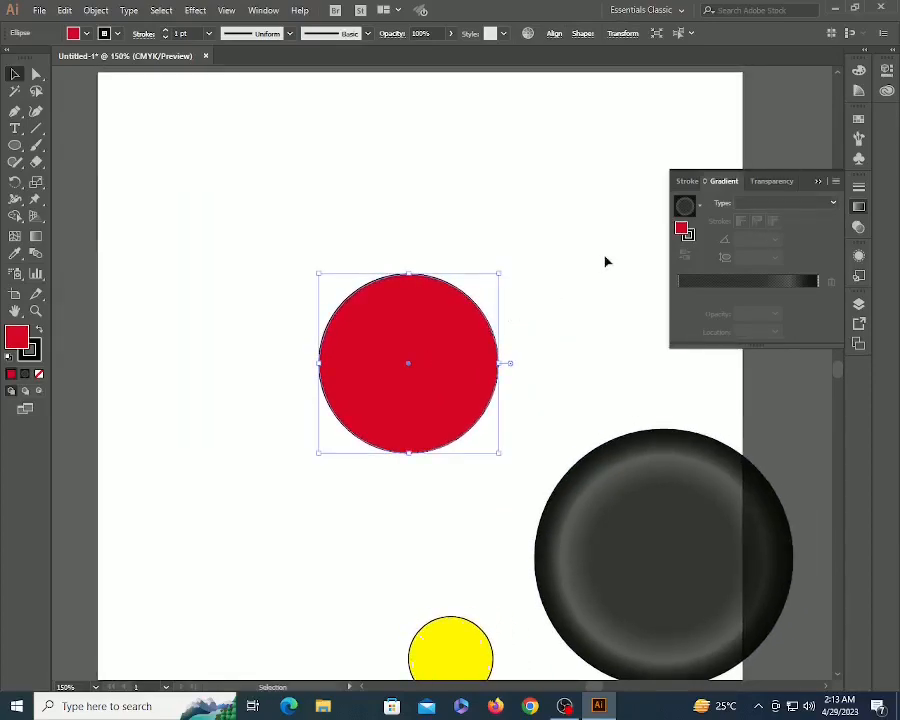
{"action": "left_click", "coordinate": [801, 205]}
{"action": "left_click", "coordinate": [786, 219]}
{"action": "left_click", "coordinate": [701, 207]}
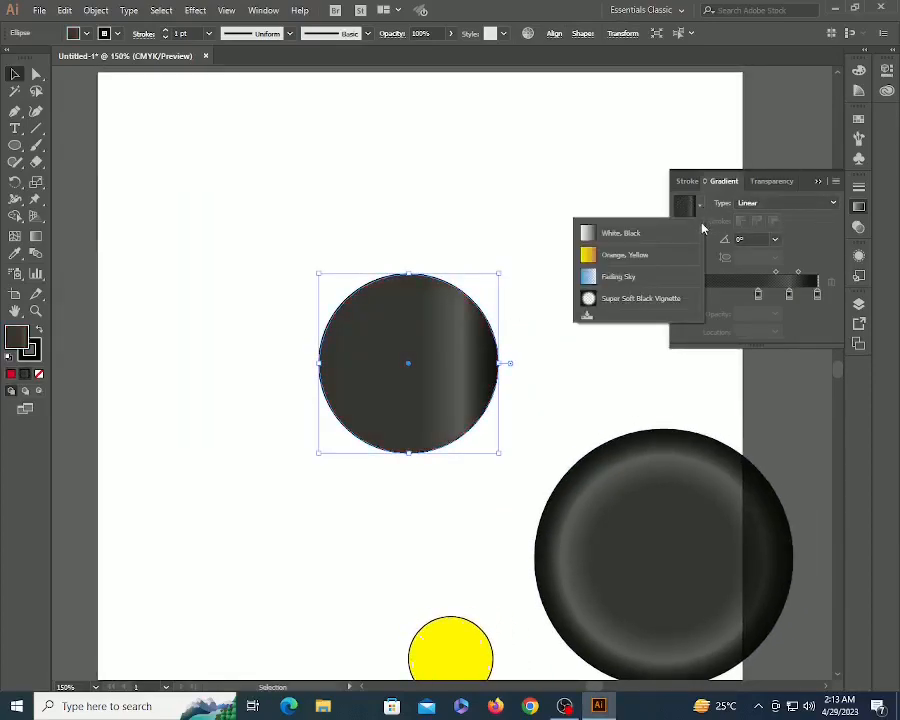
{"action": "left_click", "coordinate": [631, 259]}
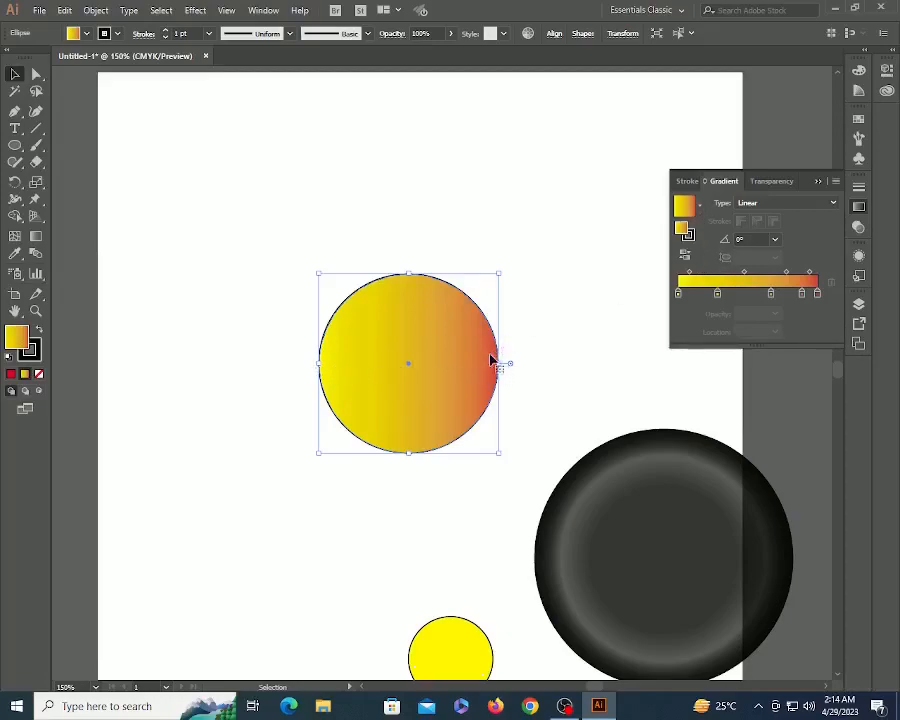
- Reverse the gradient so red-orange sits left and yellow right, then zoom out
{"action": "left_click", "coordinate": [685, 256]}
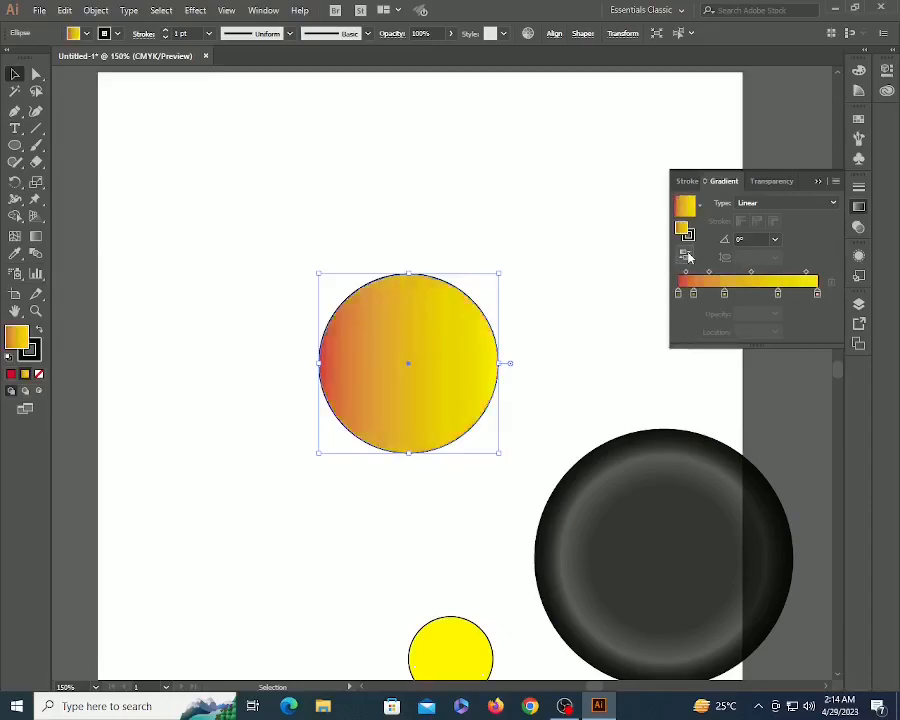
{"action": "left_click", "coordinate": [687, 258]}
{"action": "left_click", "coordinate": [687, 258]}
{"action": "left_click", "coordinate": [687, 258]}
{"action": "left_click", "coordinate": [687, 258]}
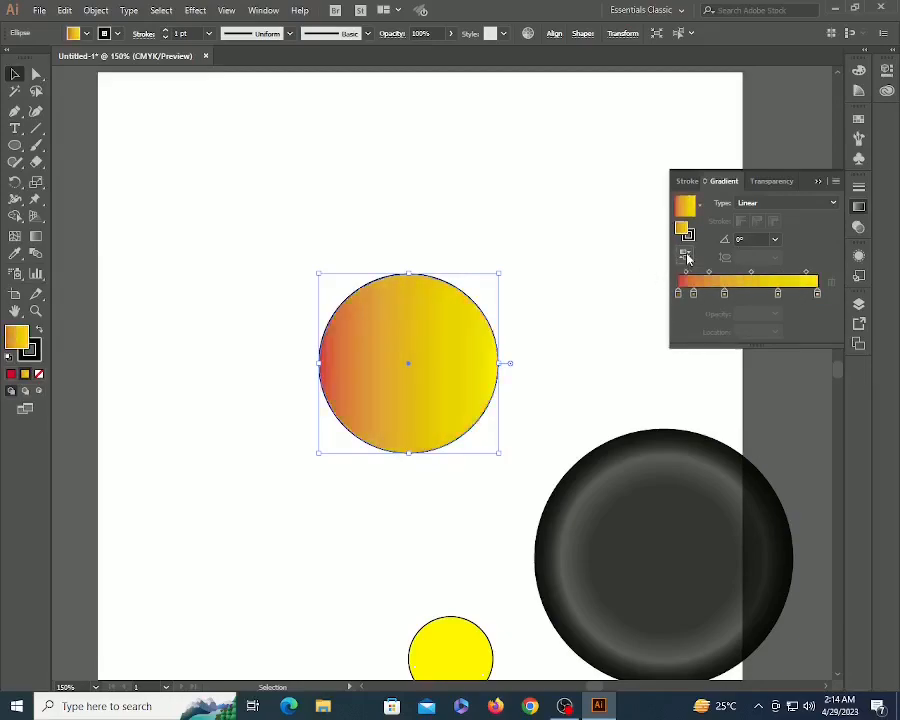
{"action": "left_click", "coordinate": [343, 288]}
{"action": "key", "text": "z"}
{"action": "left_click", "coordinate": [407, 346], "text": "alt"}
{"action": "left_click", "coordinate": [407, 346], "text": "alt"}
- Marquee-select the three circles and delete them
{"action": "key", "text": "v"}
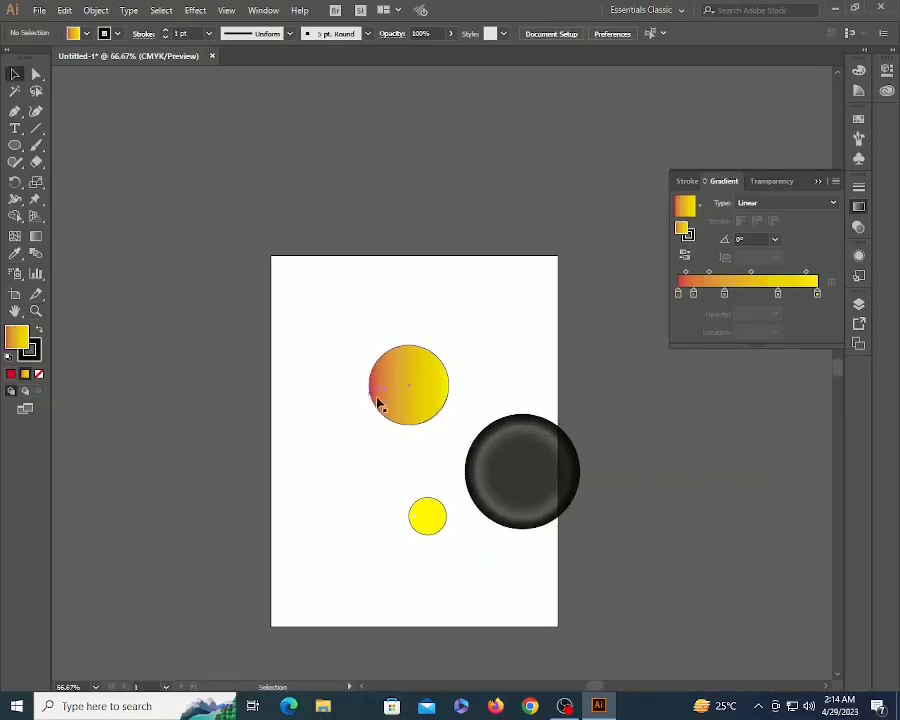
{"action": "left_click_drag", "start_coordinate": [487, 478], "coordinate": [661, 581]}
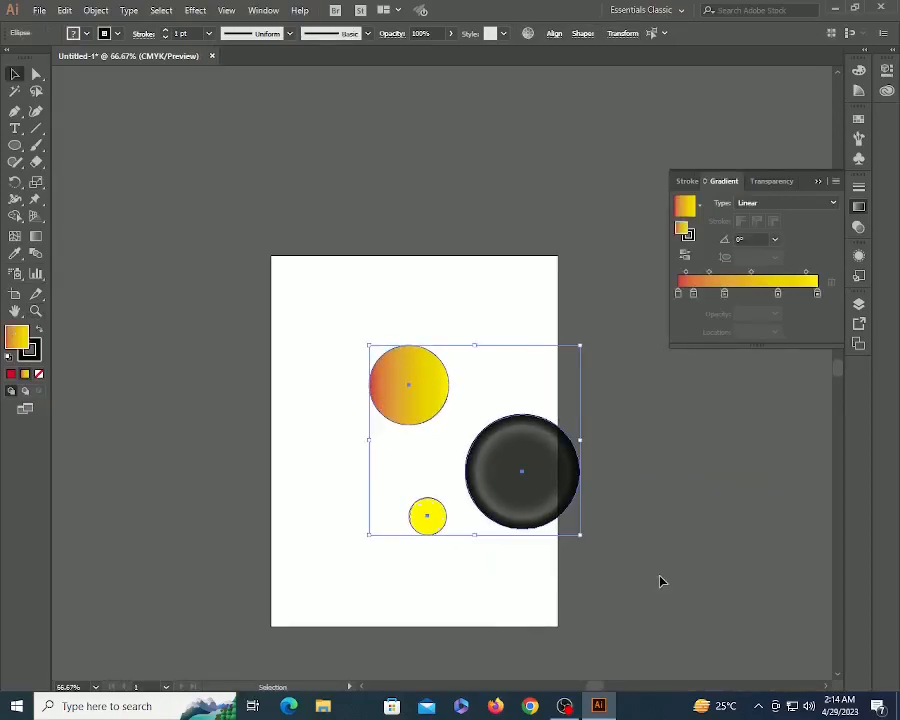
{"action": "key", "text": "Delete"}
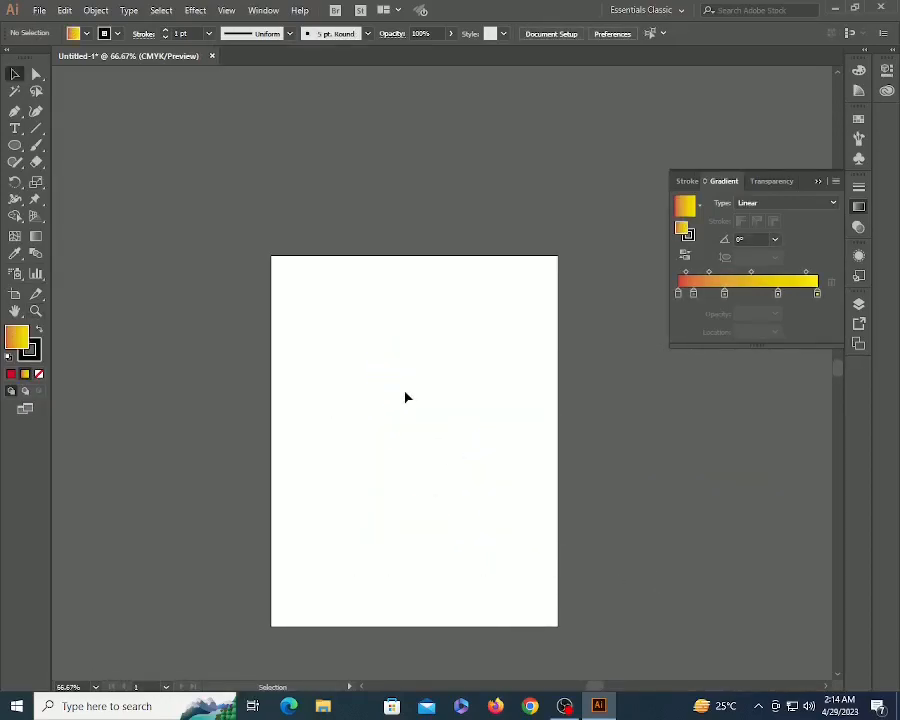
- Open the Wood gradient swatch library and move its panel aside
{"action": "left_click", "coordinate": [264, 11]}
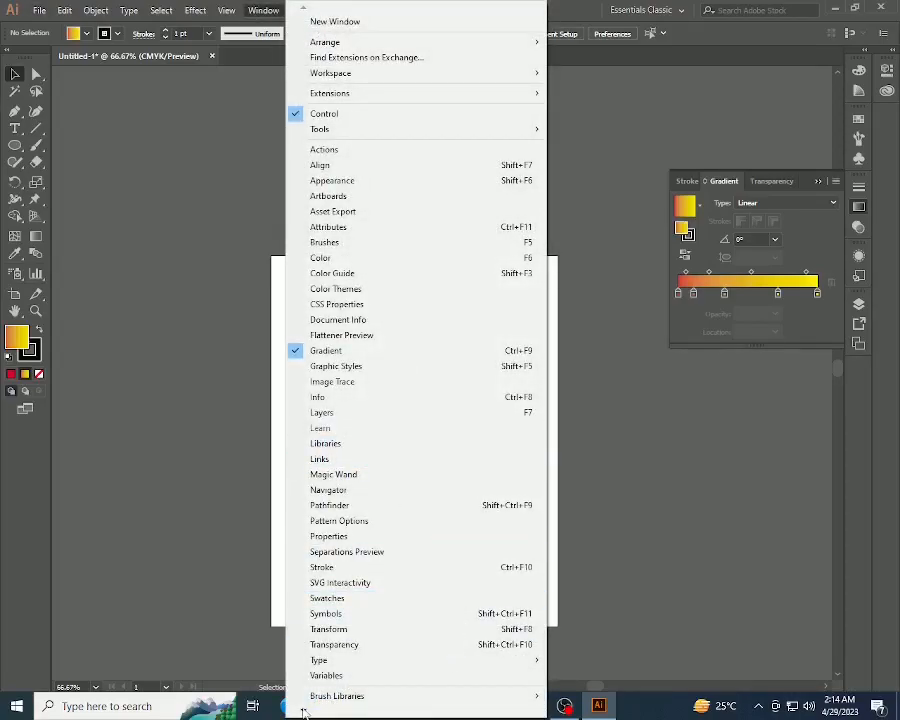
{"action": "mouse_move", "coordinate": [430, 659]}
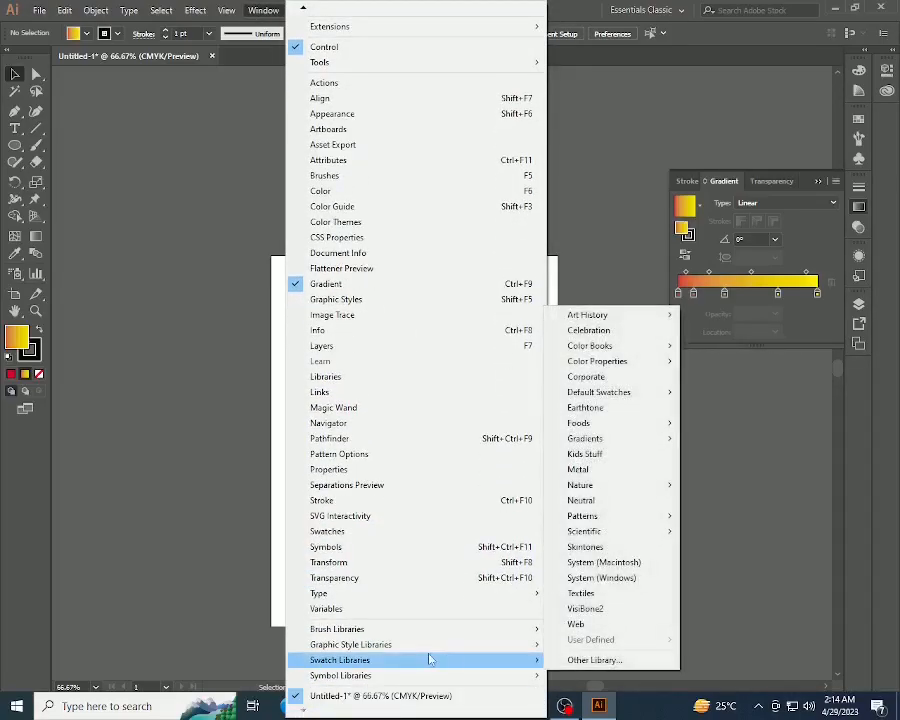
{"action": "mouse_move", "coordinate": [638, 440]}
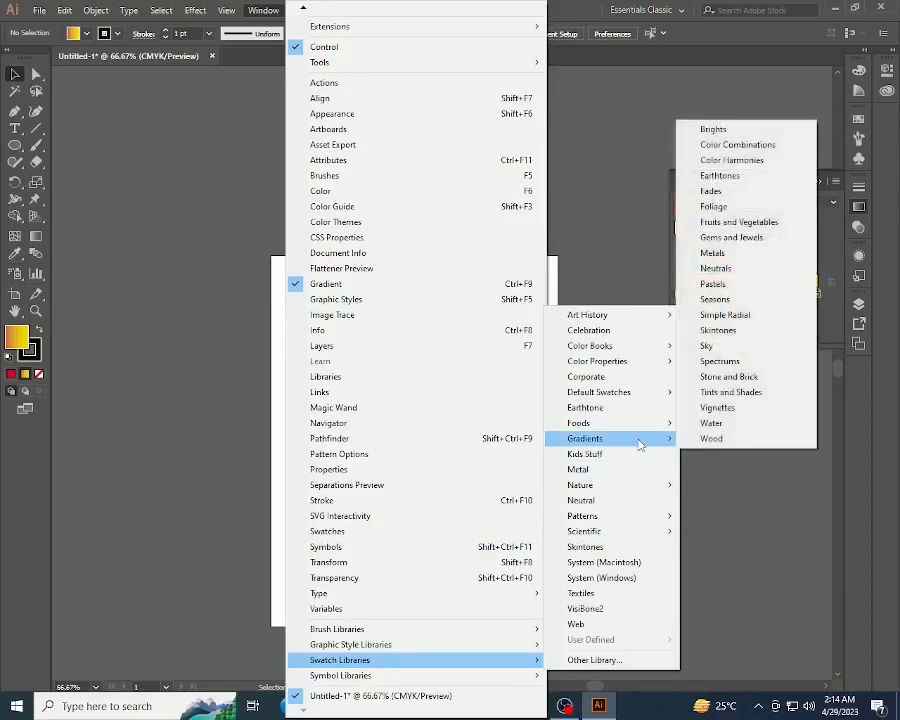
{"action": "left_click", "coordinate": [733, 440]}
{"action": "left_click_drag", "start_coordinate": [474, 324], "coordinate": [682, 391]}
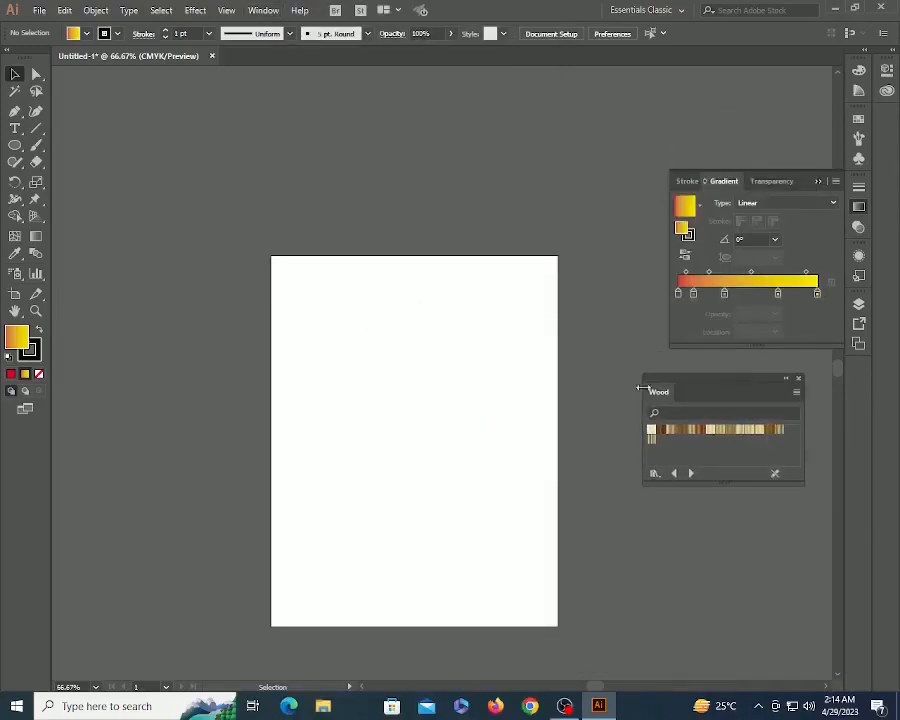
- Draw a wide rectangle and fill it with a copper-brown Wood gradient
{"action": "key", "text": "m"}
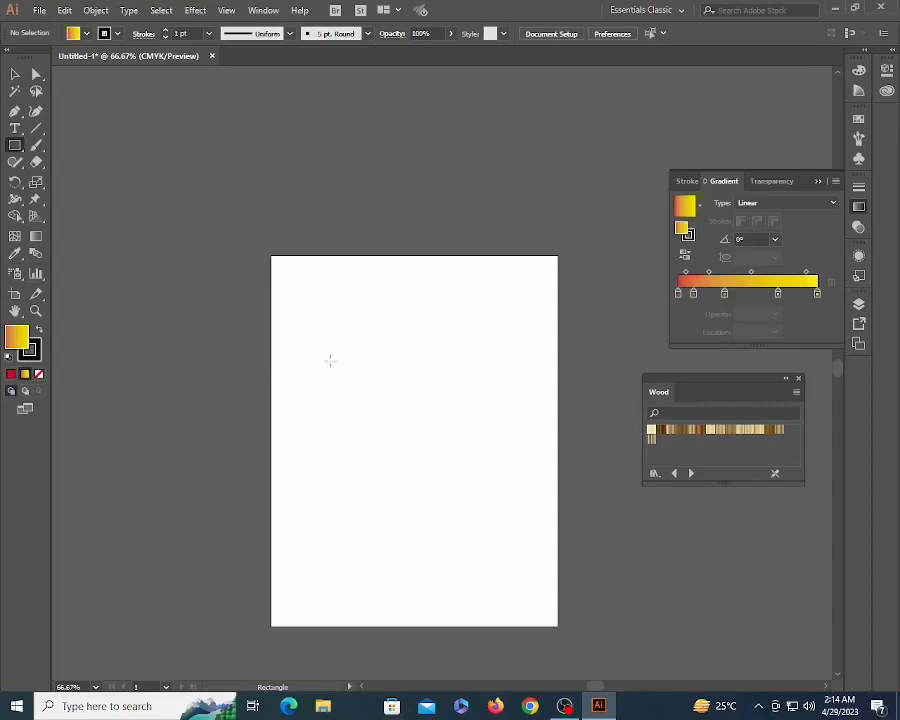
{"action": "left_click_drag", "start_coordinate": [334, 353], "coordinate": [522, 432]}
{"action": "key", "text": "v"}
{"action": "left_click", "coordinate": [483, 472]}
{"action": "key", "text": "z"}
{"action": "left_click_drag", "start_coordinate": [319, 336], "coordinate": [616, 470]}
{"action": "key", "text": "v"}
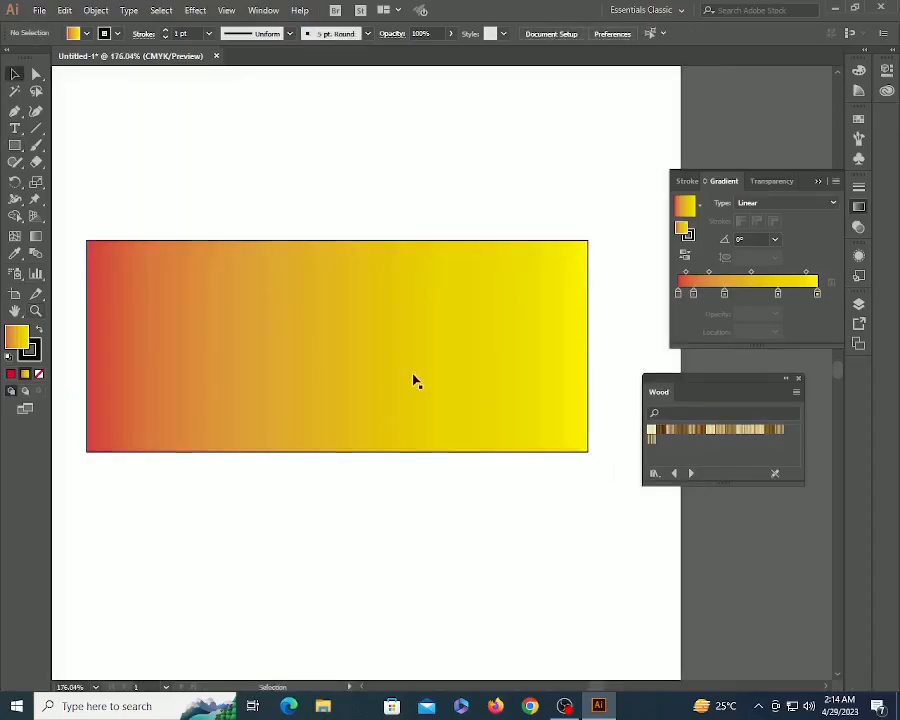
{"action": "left_click", "coordinate": [413, 376]}
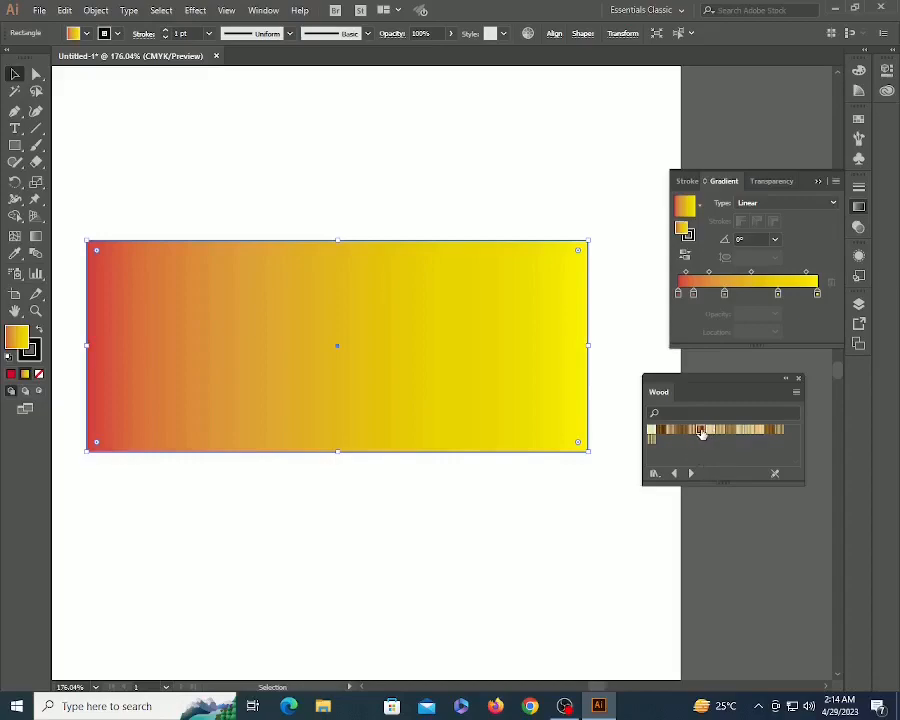
{"action": "left_click", "coordinate": [701, 432]}
{"action": "left_click", "coordinate": [536, 528]}
- Alt-drag a copy of the rectangle below it and give it a golden Wood gradient
{"action": "key", "text": "z"}
{"action": "left_click", "coordinate": [487, 444], "text": "alt"}
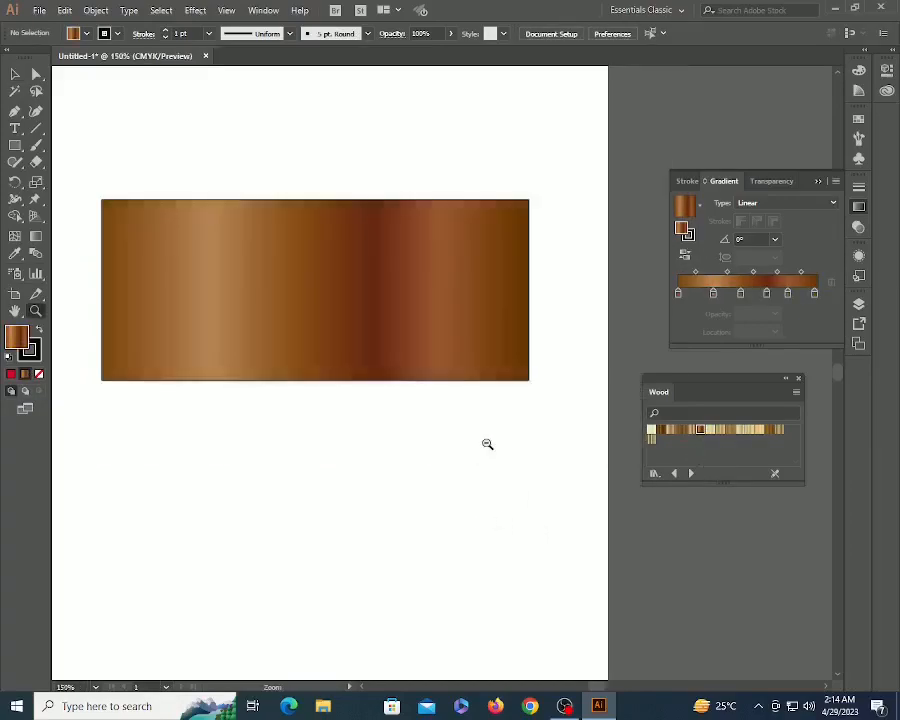
{"action": "left_click", "coordinate": [487, 444], "text": "alt"}
{"action": "key", "text": "v"}
{"action": "left_click_drag", "start_coordinate": [424, 307], "coordinate": [425, 456]}
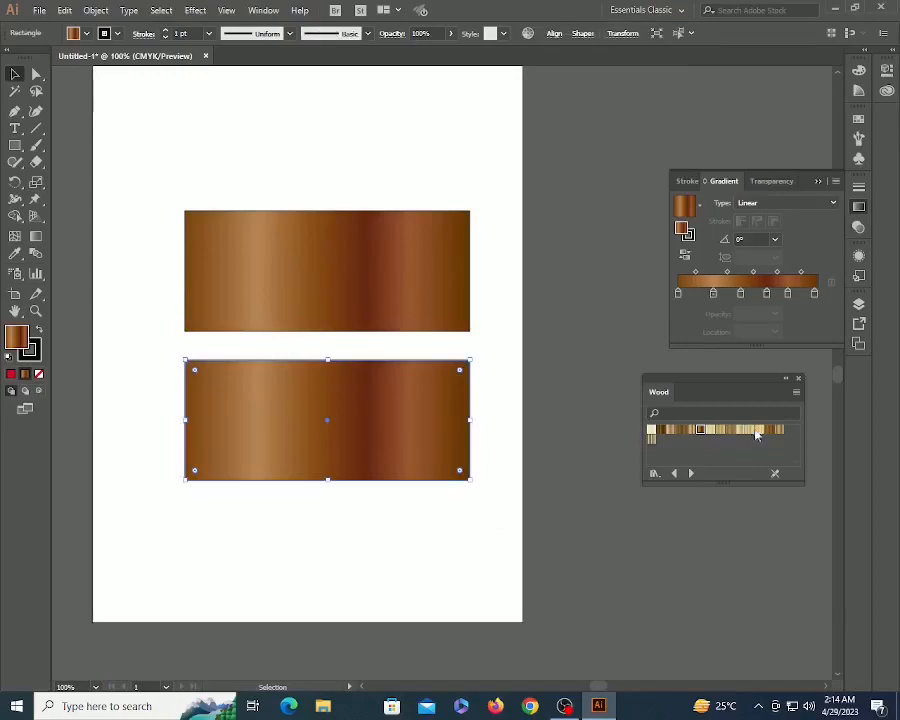
{"action": "left_click", "coordinate": [767, 431]}
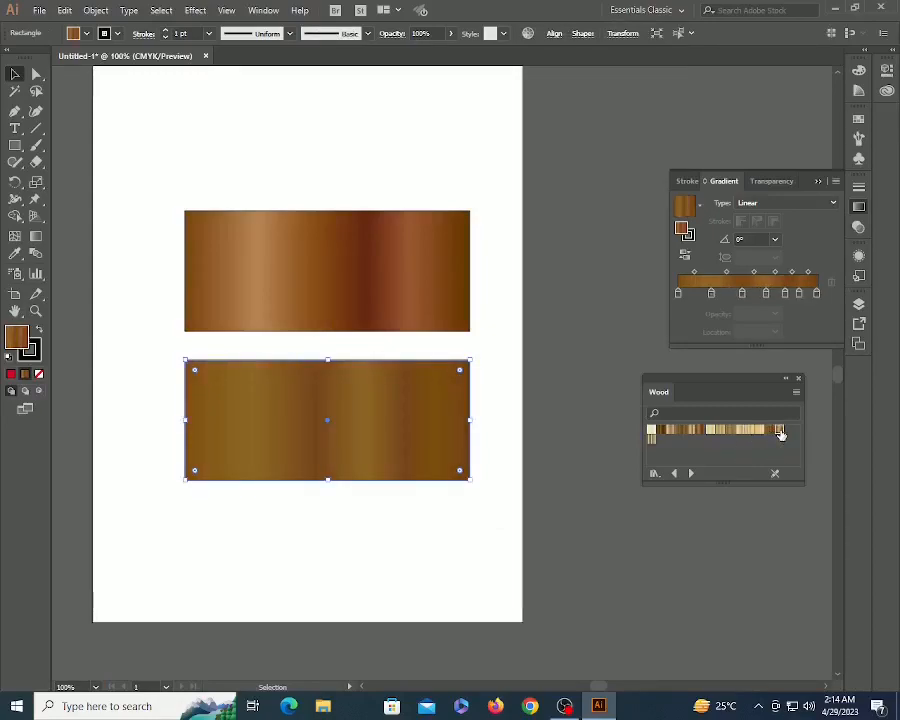
{"action": "left_click", "coordinate": [777, 431]}
{"action": "left_click", "coordinate": [460, 528]}
{"action": "left_click", "coordinate": [425, 440]}
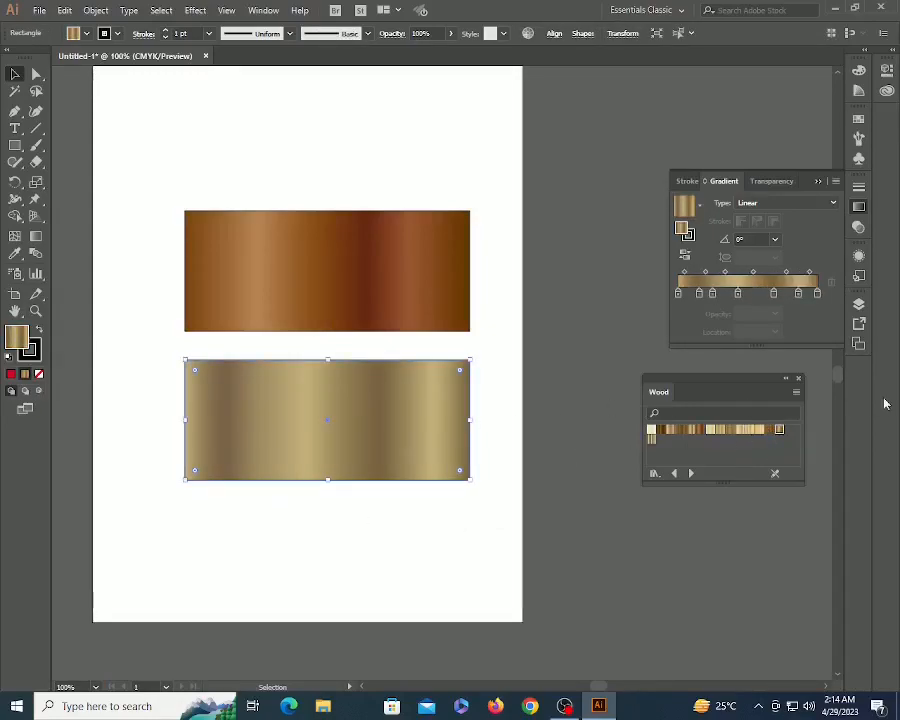
- Drag one gradient stop off the lower rectangle's gradient, discarding a trial red stop
{"action": "double_click", "coordinate": [712, 293]}
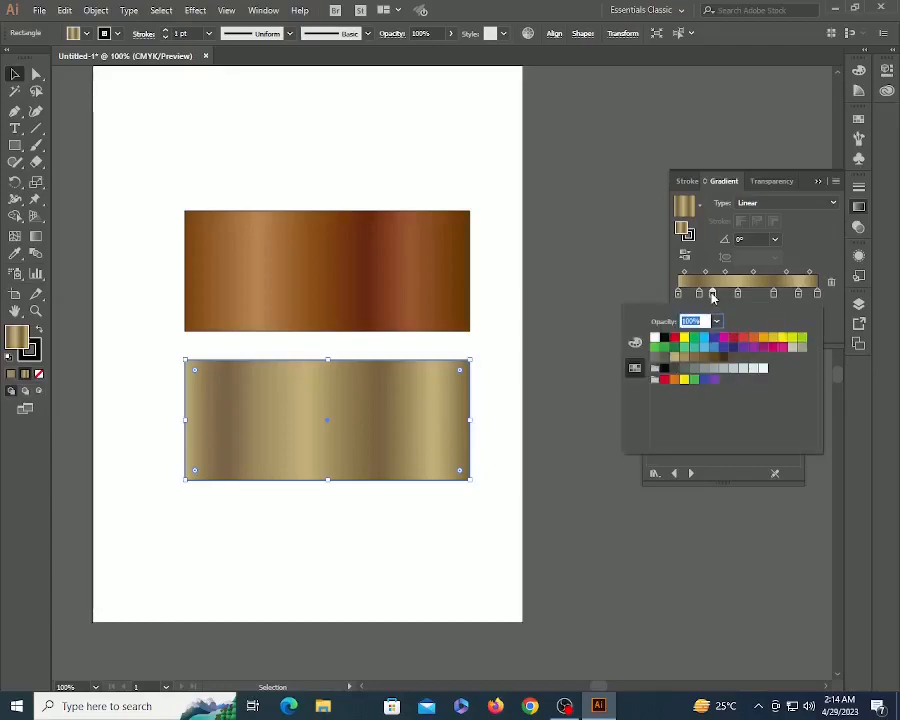
{"action": "left_click", "coordinate": [731, 342]}
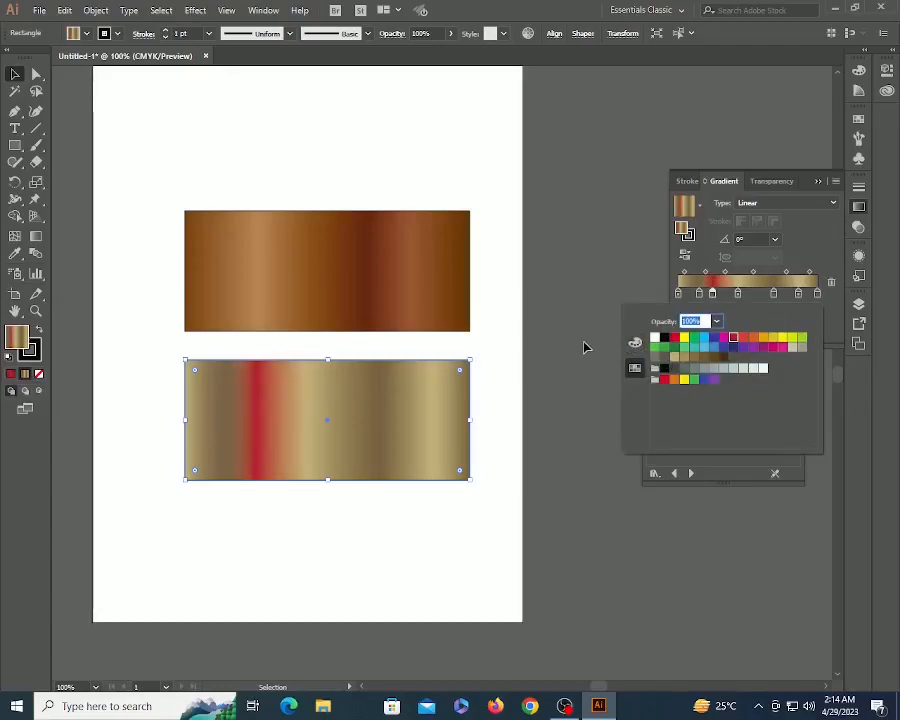
{"action": "left_click", "coordinate": [584, 345]}
{"action": "key", "text": "ctrl+z"}
{"action": "left_click", "coordinate": [712, 293]}
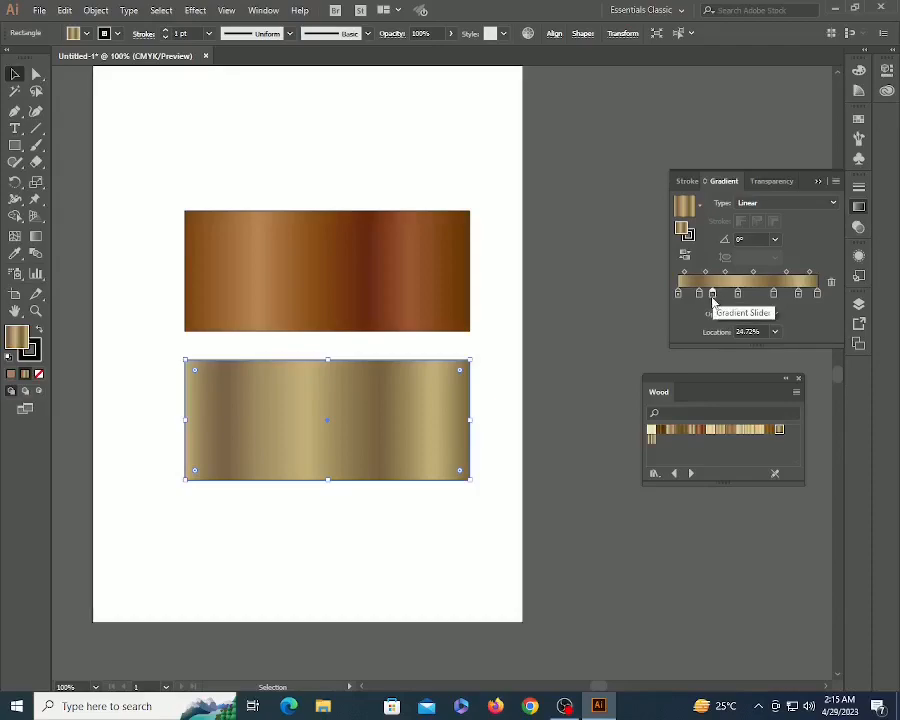
{"action": "left_click_drag", "start_coordinate": [712, 293], "coordinate": [713, 321]}
{"action": "left_click", "coordinate": [156, 238]}
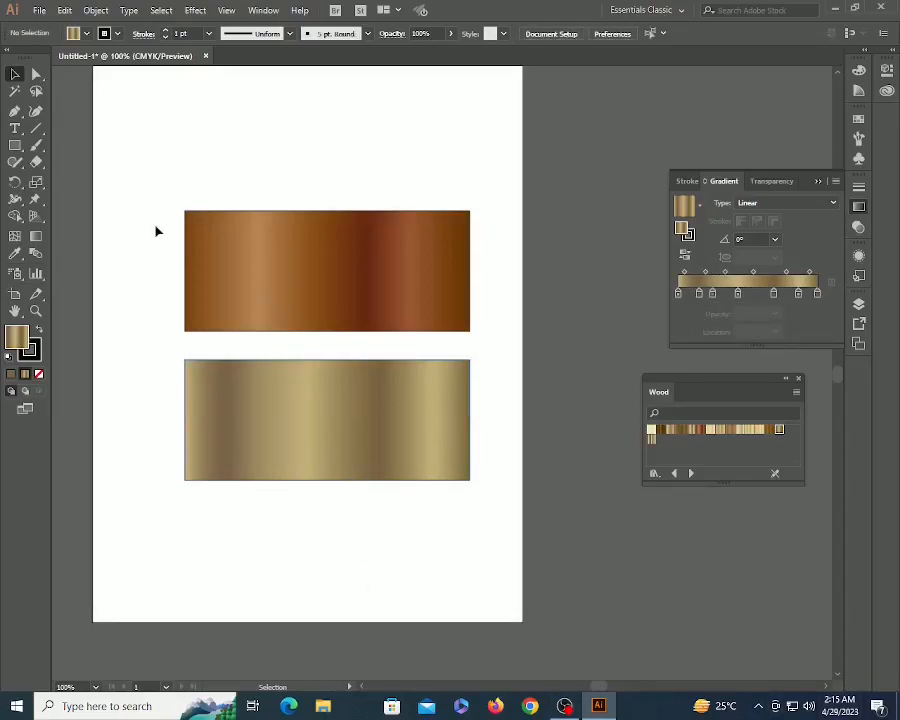
- Move both wood rectangles left off the artboard and open the Metals gradient swatch library
{"action": "left_click_drag", "start_coordinate": [240, 175], "coordinate": [501, 437]}
{"action": "key", "text": "ctrl+minus"}
{"action": "left_click_drag", "start_coordinate": [428, 360], "coordinate": [181, 357]}
{"action": "left_click", "coordinate": [365, 318]}
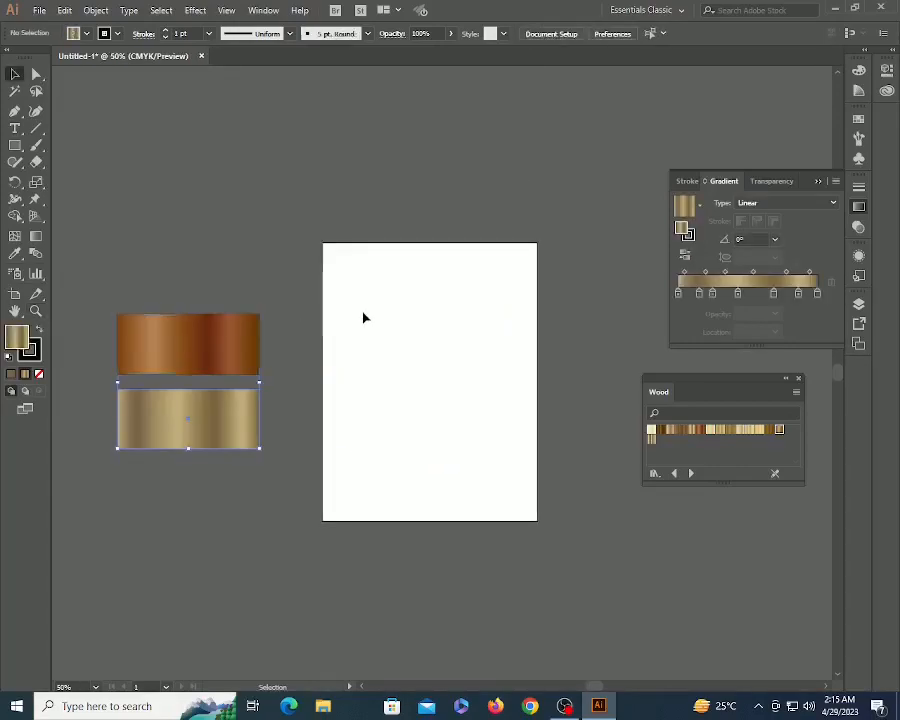
{"action": "left_click", "coordinate": [263, 10]}
{"action": "mouse_move", "coordinate": [375, 662]}
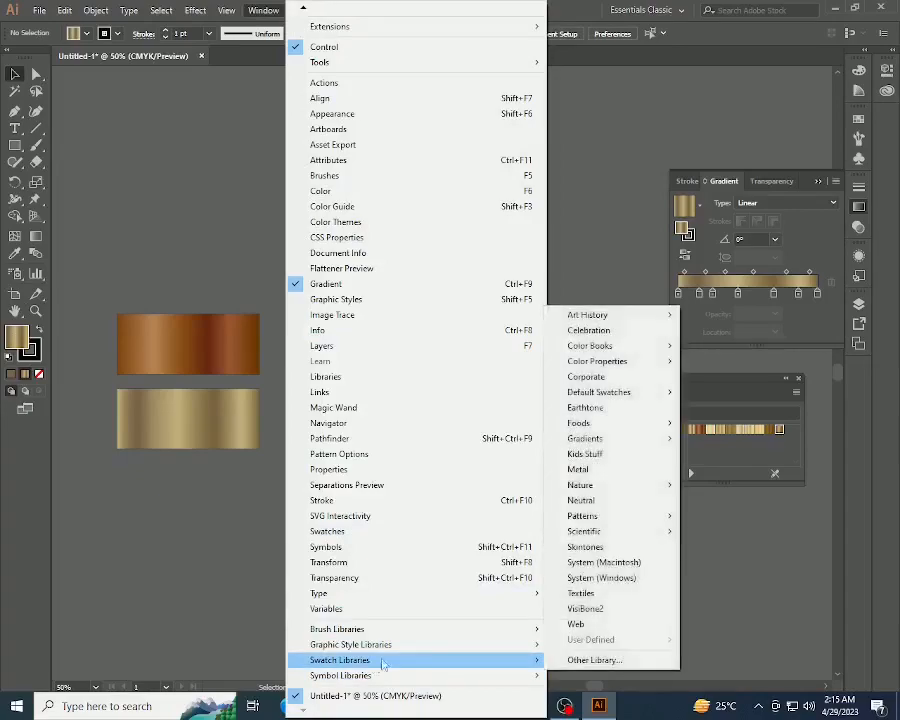
{"action": "mouse_move", "coordinate": [604, 440]}
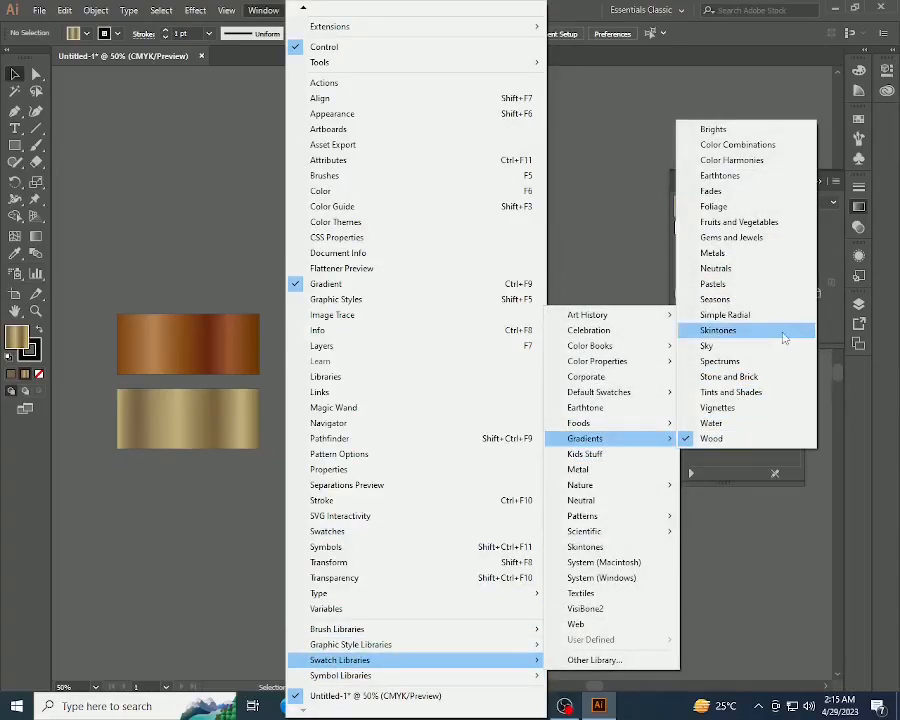
{"action": "left_click", "coordinate": [713, 253]}
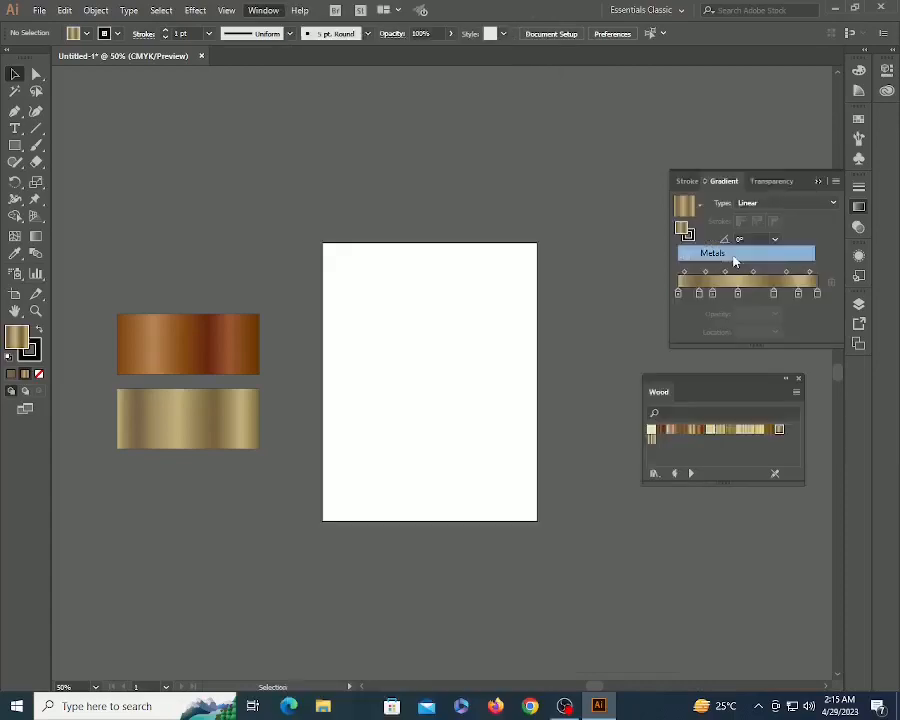
- Draw a circle with the Ellipse tool and zoom in on it
{"action": "mouse_move", "coordinate": [375, 331]}
{"action": "left_mouse_down"}
{"action": "mouse_move", "coordinate": [377, 354]}
{"action": "mouse_move", "coordinate": [416, 359]}
{"action": "mouse_move", "coordinate": [460, 400]}
{"action": "mouse_move", "coordinate": [450, 410]}
{"action": "left_mouse_up"}
{"action": "left_click", "coordinate": [245, 372]}
{"action": "key", "text": "l"}
{"action": "key", "text": "v"}
{"action": "left_click", "coordinate": [408, 415]}
{"action": "key", "text": "z"}
{"action": "left_click_drag", "start_coordinate": [341, 301], "coordinate": [535, 433]}
{"action": "key", "text": "v"}
{"action": "left_click", "coordinate": [405, 363]}
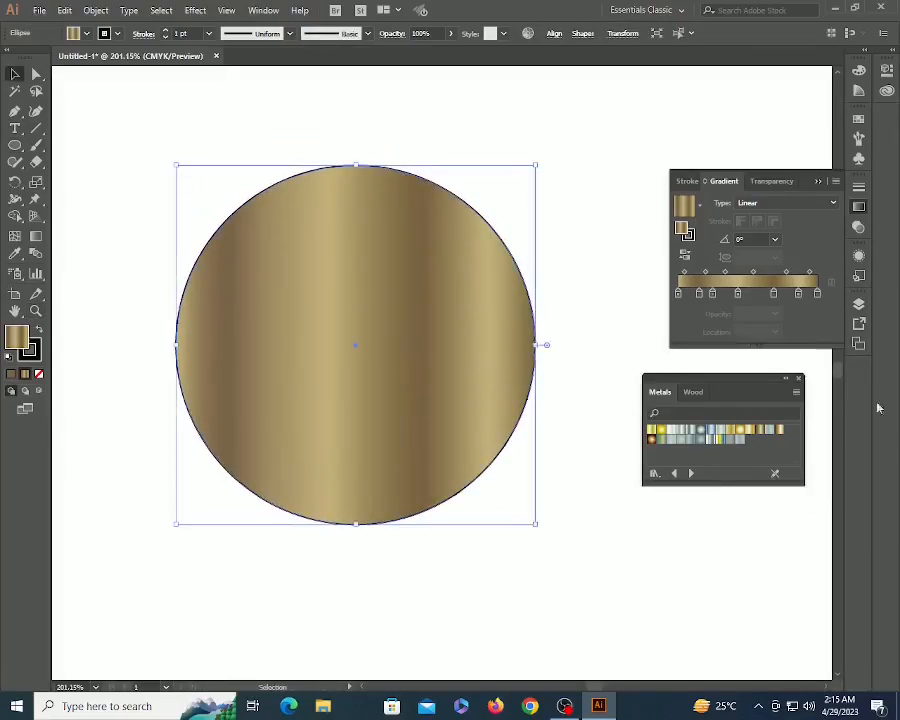
- Fill the circle with a gold linear Metals gradient and add a smaller white concentric copy
{"action": "left_click", "coordinate": [661, 431]}
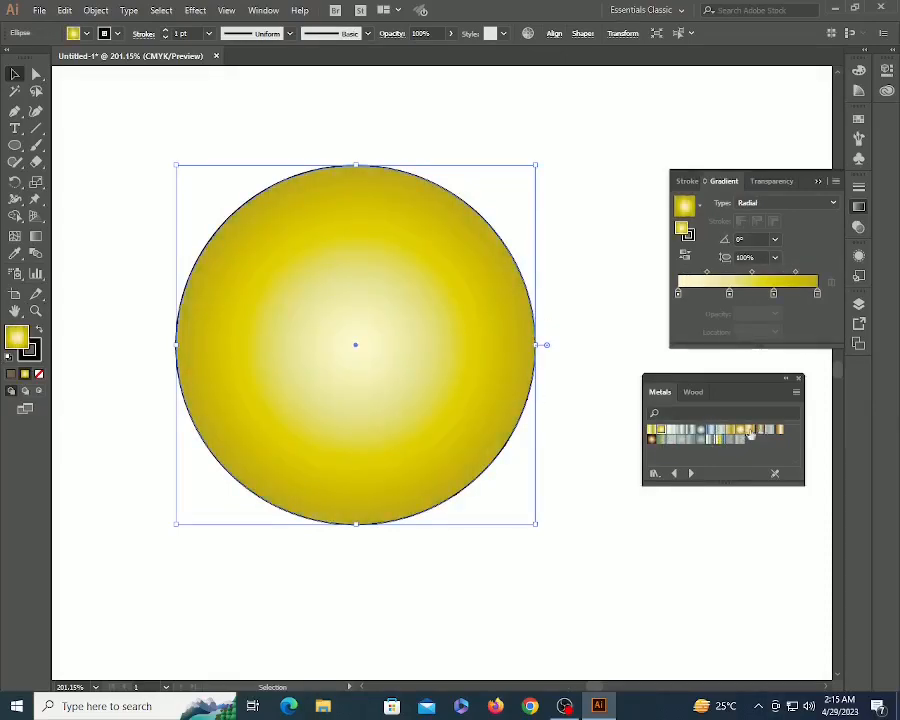
{"action": "left_click", "coordinate": [752, 431]}
{"action": "left_click", "coordinate": [600, 360]}
{"action": "left_click", "coordinate": [385, 344]}
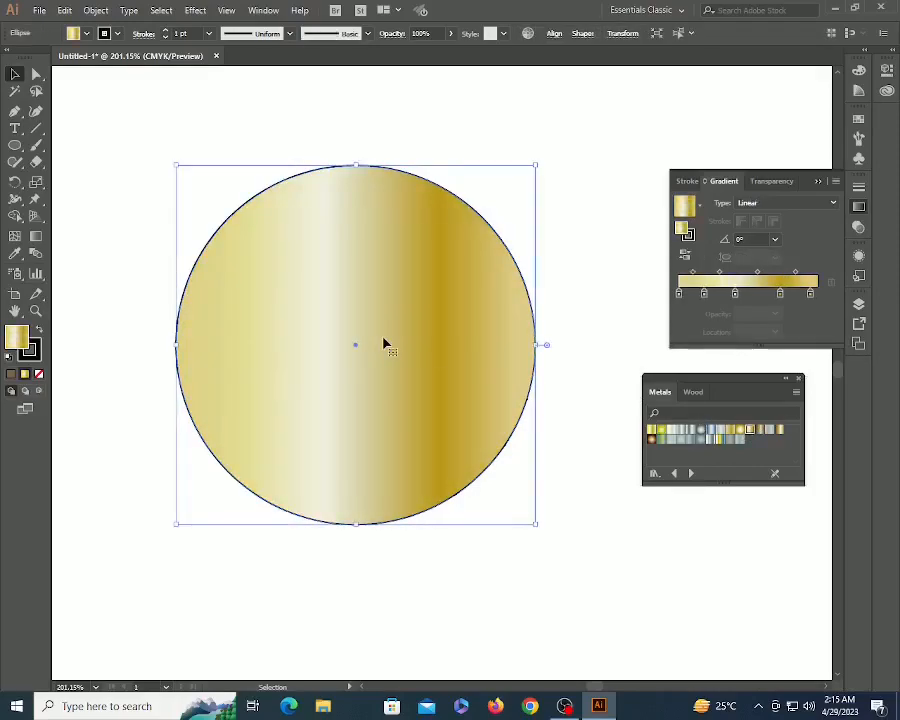
{"action": "mouse_move", "coordinate": [538, 172]}
{"action": "left_mouse_down"}
{"action": "mouse_move", "coordinate": [490, 225]}
{"action": "mouse_move", "coordinate": [482, 222]}
{"action": "mouse_move", "coordinate": [516, 203]}
{"action": "left_mouse_up"}
{"action": "key", "text": "d"}
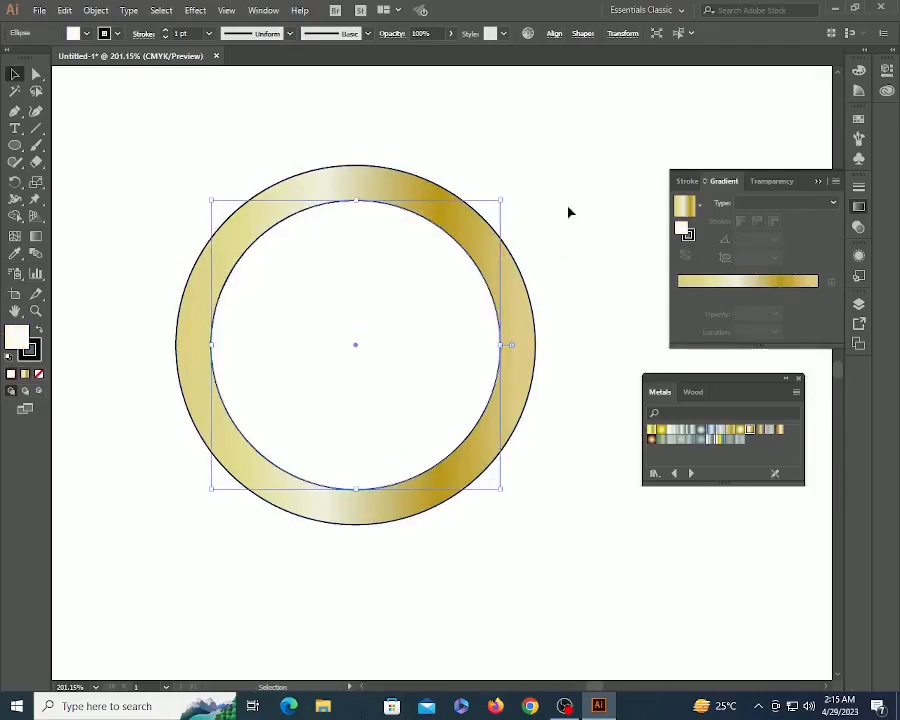
- Enlarge the inner white circle slightly and set its stroke to None
{"action": "left_click", "coordinate": [569, 211]}
{"action": "key", "text": "ctrl+1"}
{"action": "left_click", "coordinate": [401, 383]}
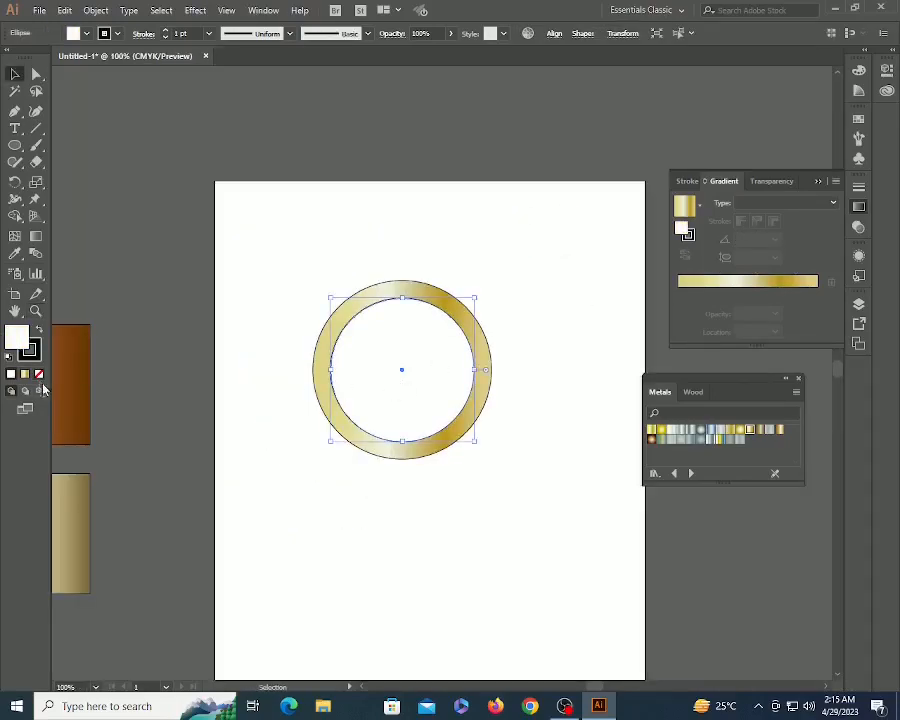
{"action": "left_click", "coordinate": [35, 359]}
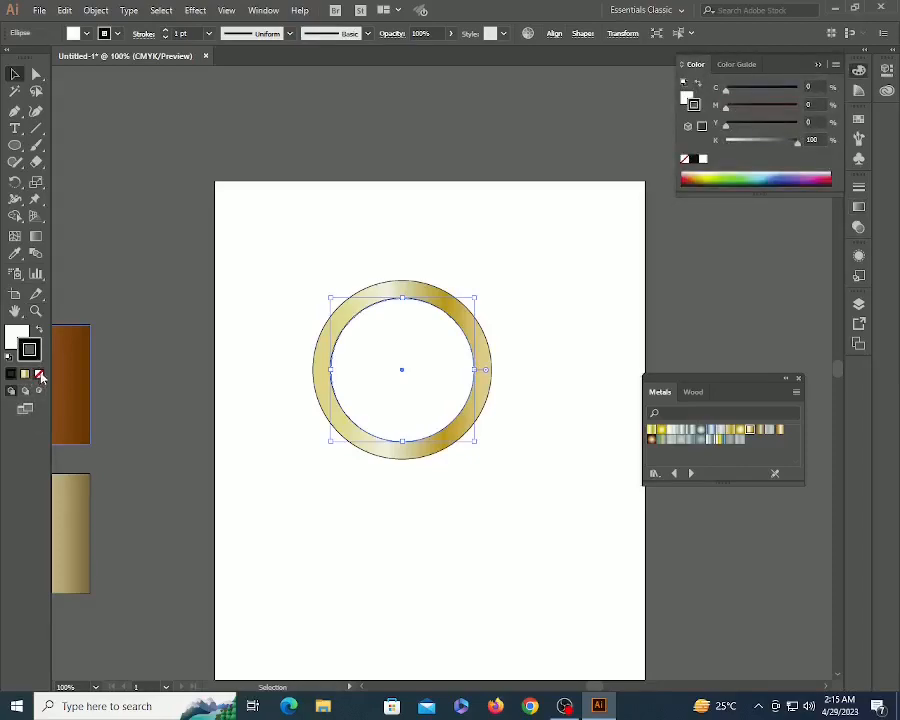
{"action": "left_click", "coordinate": [38, 374]}
{"action": "left_click", "coordinate": [358, 460]}
- Alt-drag a copy of the gold ring below and fill it with the Silver gradient
{"action": "left_click_drag", "start_coordinate": [235, 291], "coordinate": [520, 510]}
{"action": "left_click_drag", "start_coordinate": [393, 358], "coordinate": [416, 579]}
{"action": "left_click", "coordinate": [536, 492]}
{"action": "left_click", "coordinate": [450, 470]}
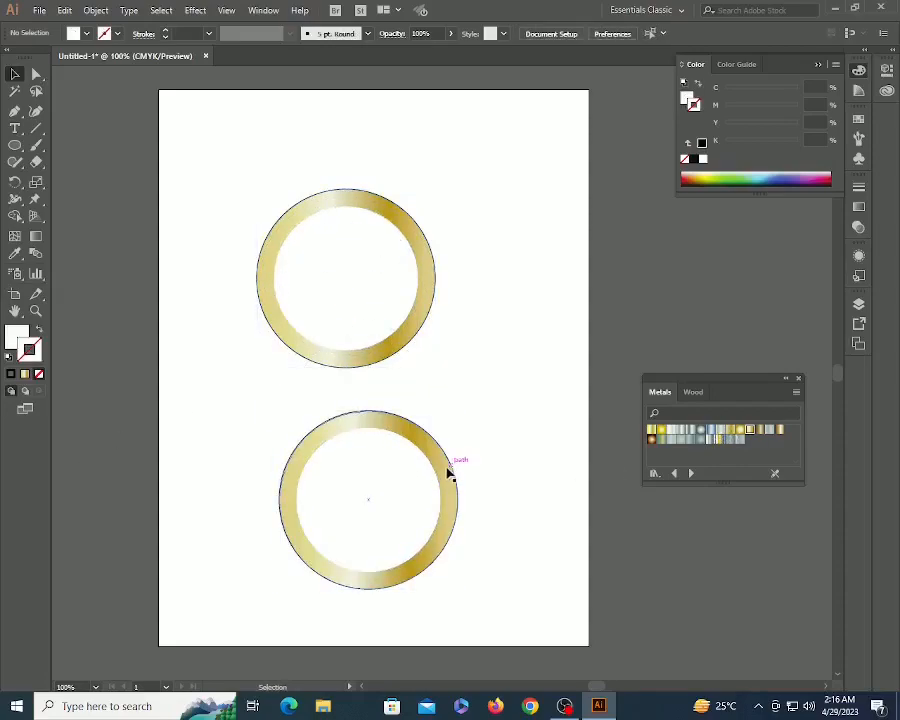
{"action": "left_click", "coordinate": [683, 433]}
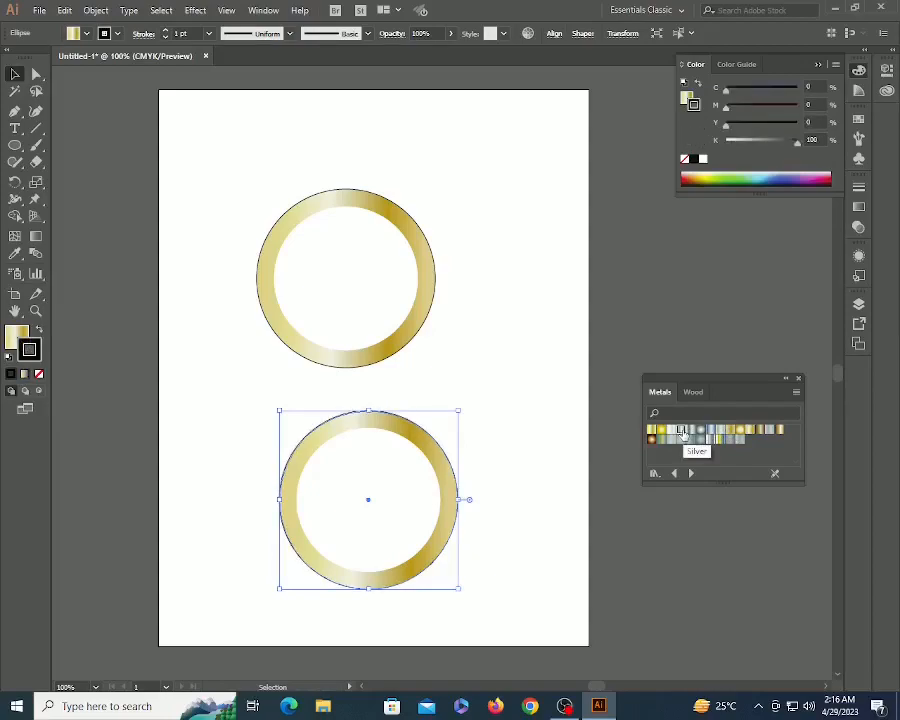
{"action": "left_click", "coordinate": [683, 433]}
{"action": "left_click", "coordinate": [564, 533]}
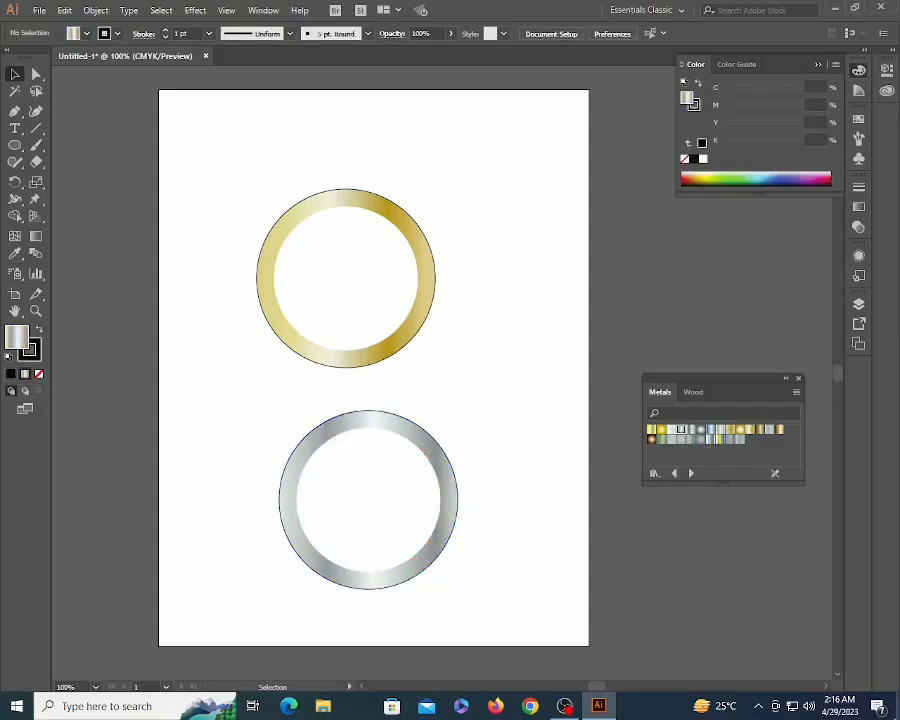
{"action": "key", "text": "z"}
{"action": "left_click_drag", "start_coordinate": [231, 392], "coordinate": [691, 638]}
- Give the silver ring's inner circle a grey Metals gradient stroke of 5 pt
{"action": "key", "text": "v"}
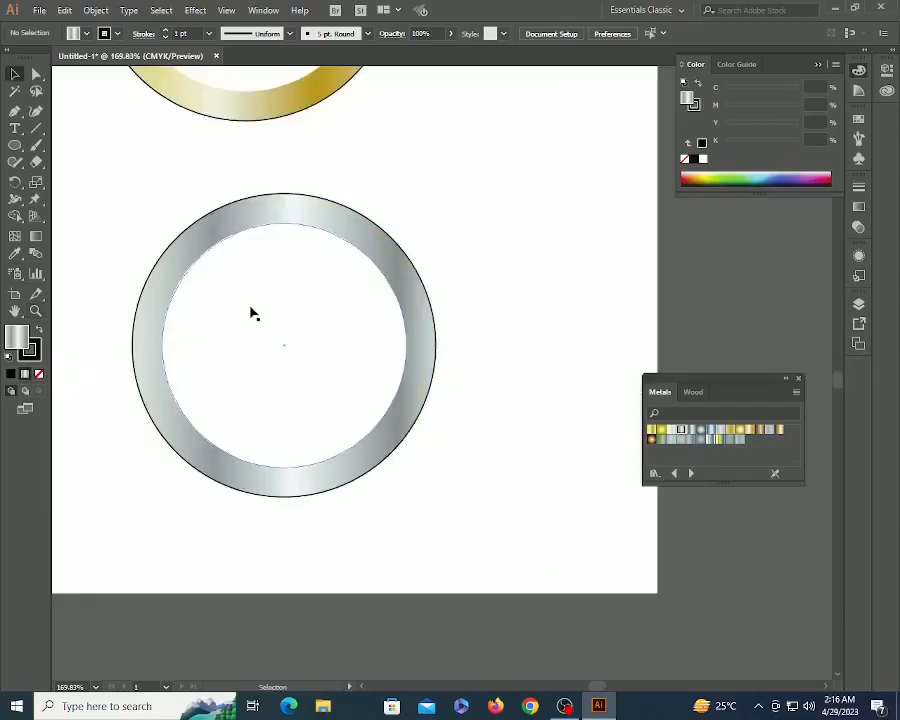
{"action": "left_click", "coordinate": [250, 308]}
{"action": "left_click", "coordinate": [32, 350]}
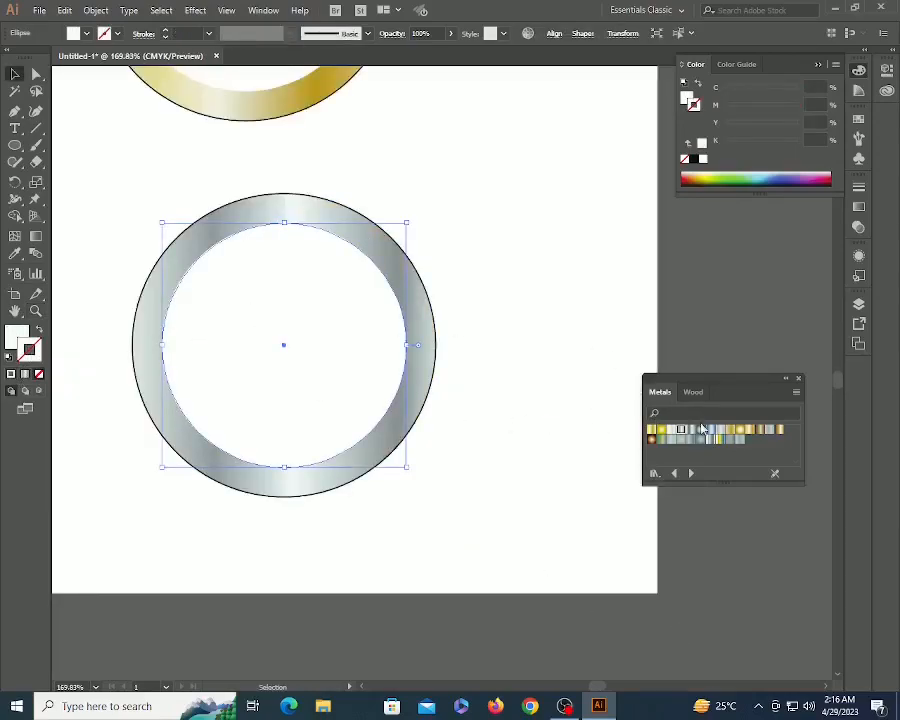
{"action": "left_click", "coordinate": [699, 431]}
{"action": "left_click", "coordinate": [858, 189]}
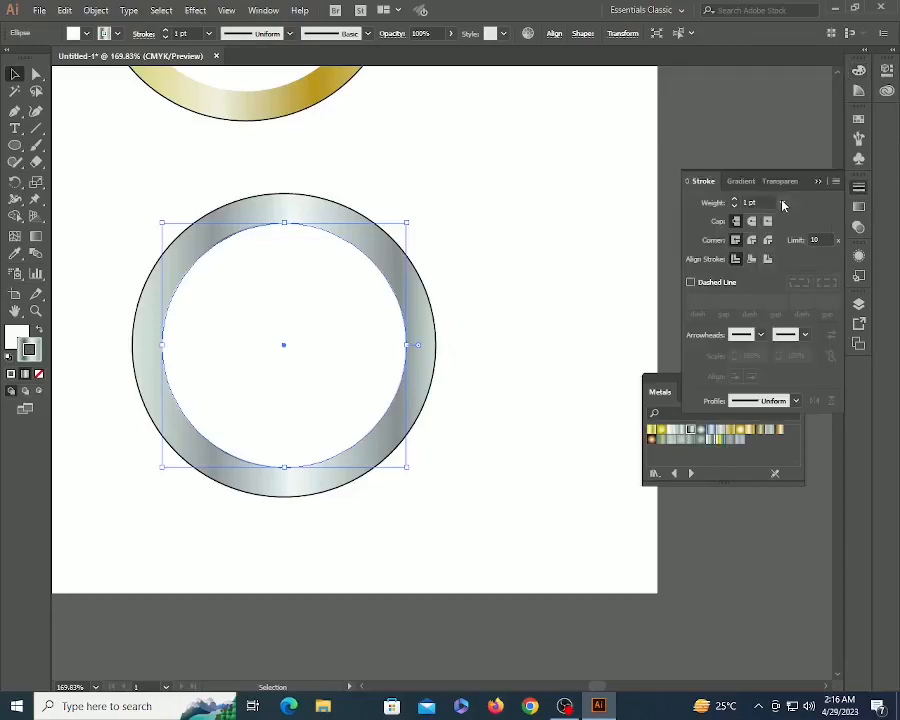
{"action": "left_click", "coordinate": [783, 204]}
{"action": "left_click", "coordinate": [800, 323]}
{"action": "left_click", "coordinate": [600, 318]}
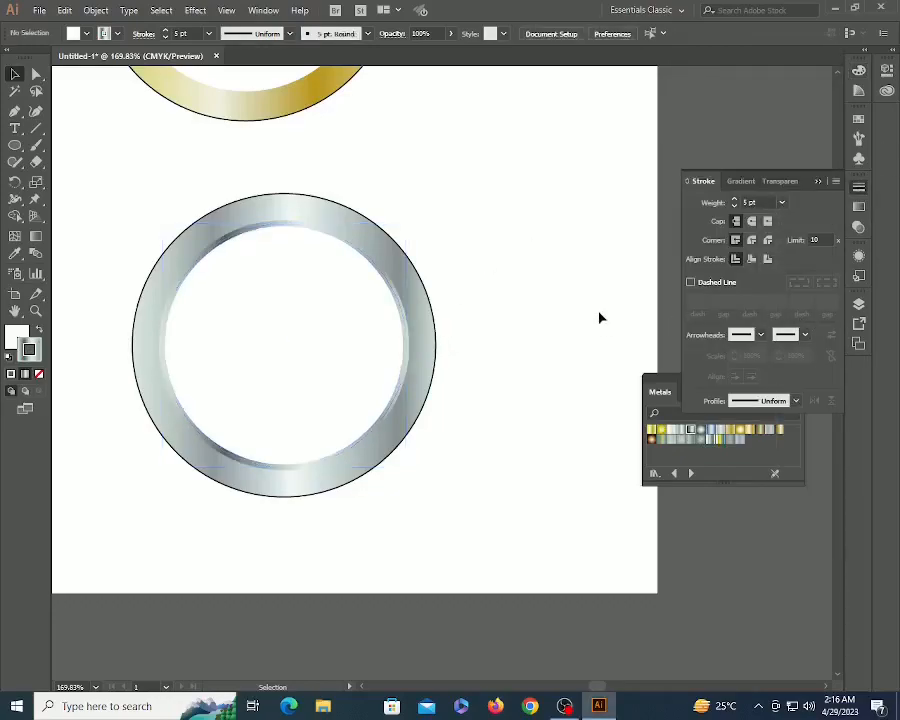
- Set the outer silver circle's stroke to None
{"action": "key", "text": "z"}
{"action": "left_click_drag", "start_coordinate": [223, 129], "coordinate": [580, 376]}
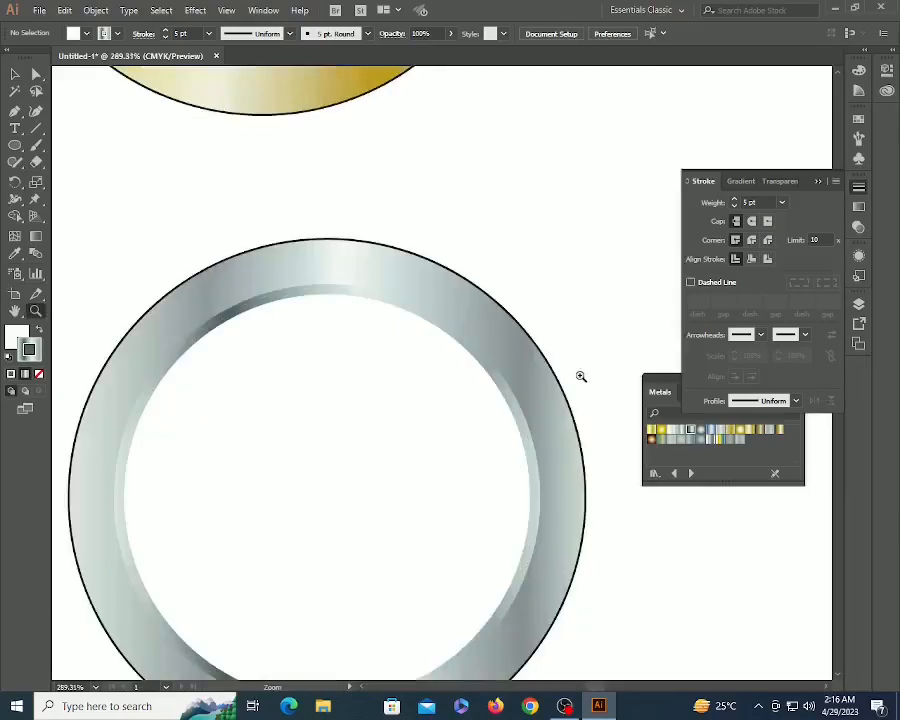
{"action": "left_click_drag", "start_coordinate": [442, 411], "coordinate": [465, 255]}
{"action": "key", "text": "v"}
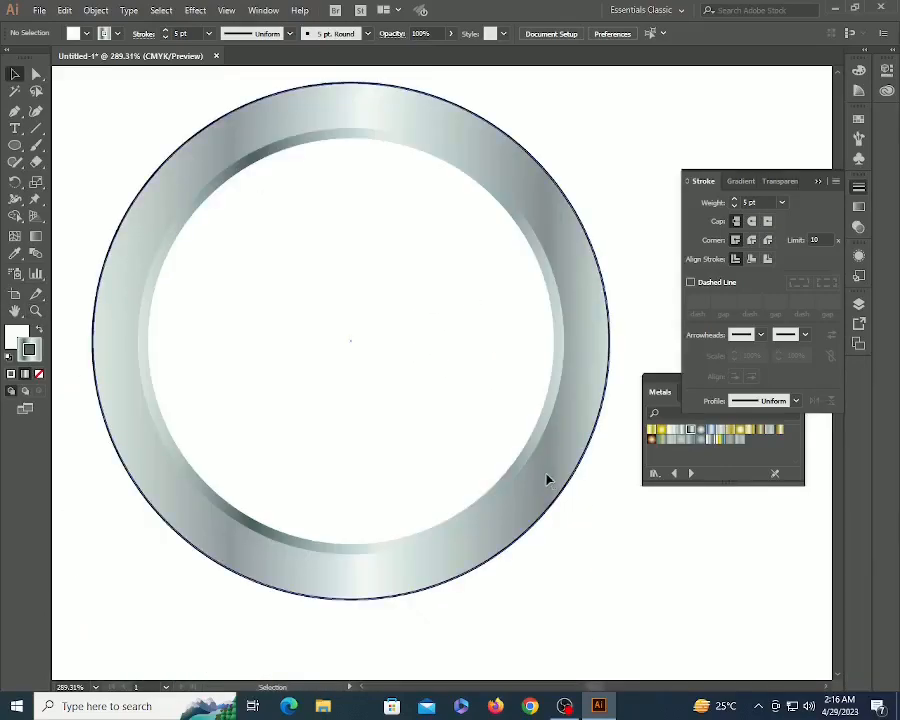
{"action": "left_click", "coordinate": [546, 478]}
{"action": "left_click", "coordinate": [40, 376]}
{"action": "left_click", "coordinate": [640, 572]}
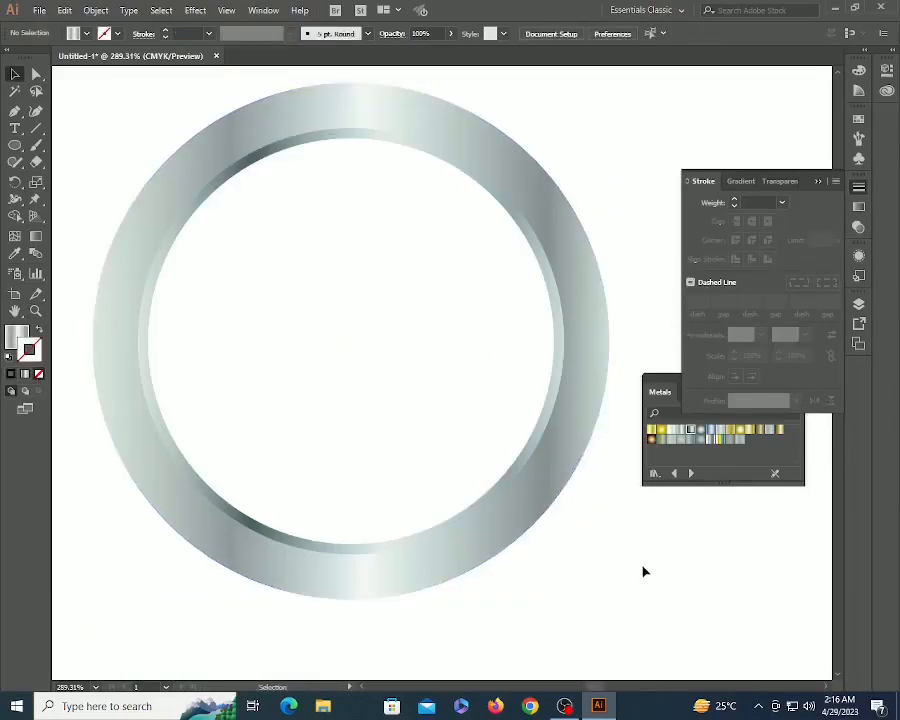
{"action": "key", "text": "z"}
{"action": "left_click", "coordinate": [424, 362], "text": "alt"}
{"action": "left_click", "coordinate": [424, 362], "text": "alt"}
- Select both rings and drag them off the artboard to the left
{"action": "left_click", "coordinate": [423, 361], "text": "alt"}
{"action": "left_click", "coordinate": [423, 361], "text": "alt"}
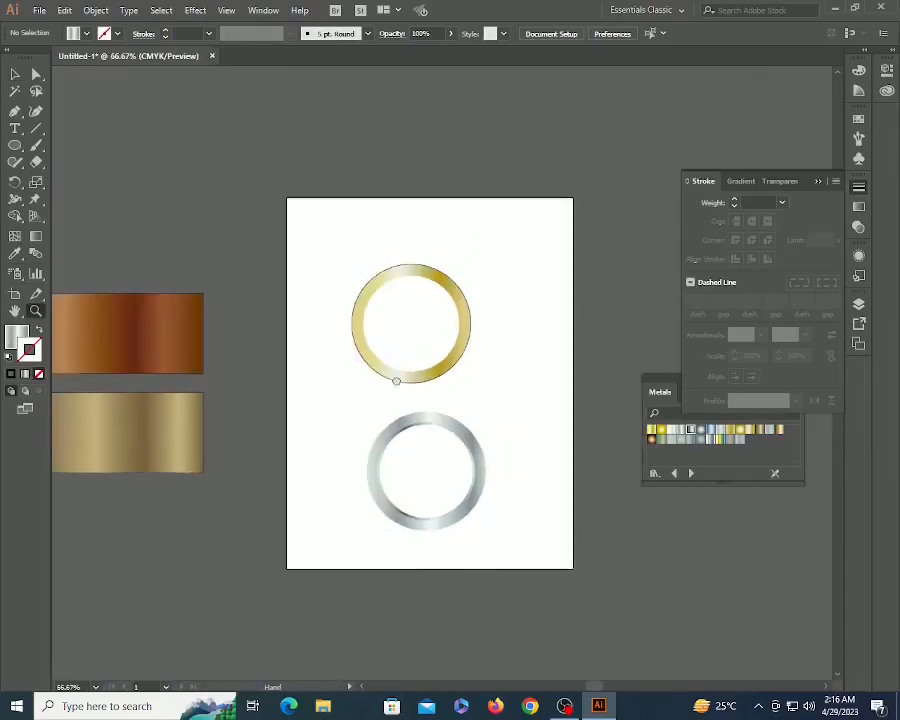
{"action": "key", "text": "v"}
{"action": "left_click_drag", "start_coordinate": [329, 282], "coordinate": [542, 500]}
{"action": "key", "text": "z"}
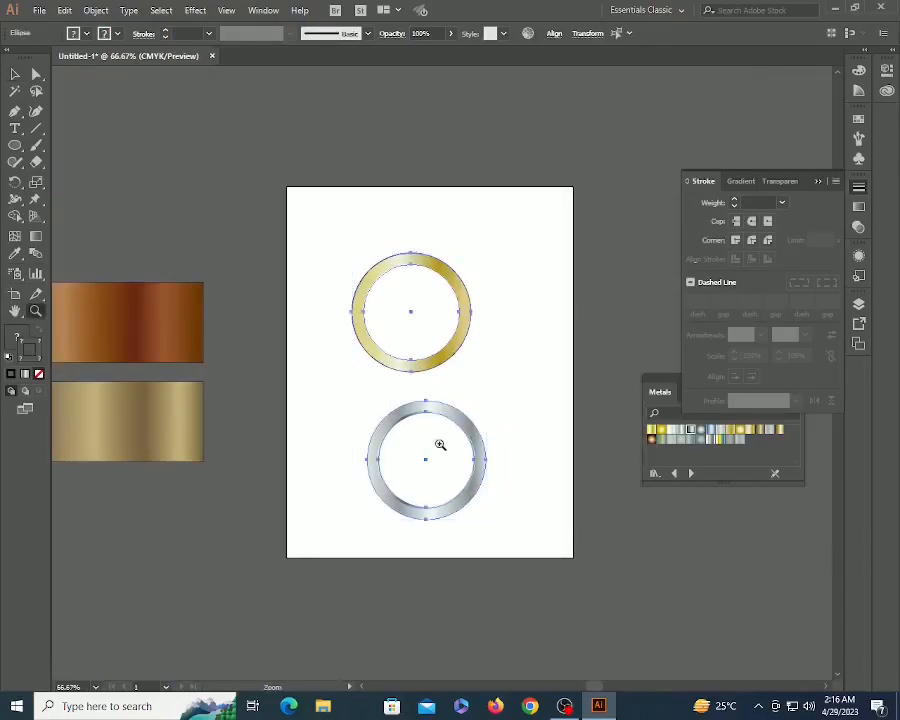
{"action": "left_click", "coordinate": [438, 436], "text": "alt"}
{"action": "left_click", "coordinate": [436, 428], "text": "alt"}
{"action": "key", "text": "v"}
{"action": "left_click_drag", "start_coordinate": [452, 380], "coordinate": [285, 514]}
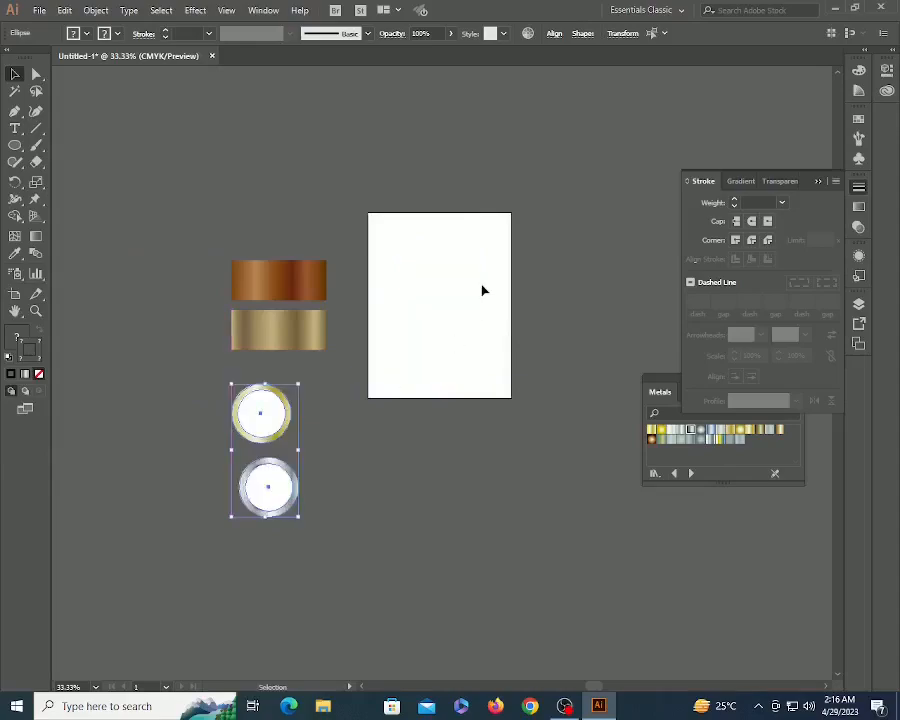
{"action": "left_click", "coordinate": [482, 289]}
- Fit the now-empty artboard in the window with Ctrl+0
{"action": "scroll", "coordinate": [454, 334], "scroll_direction": "up", "scroll_amount": 2}
{"action": "key", "text": "p"}
{"action": "key", "text": "ctrl+0"}
{"action": "key", "text": "v"}
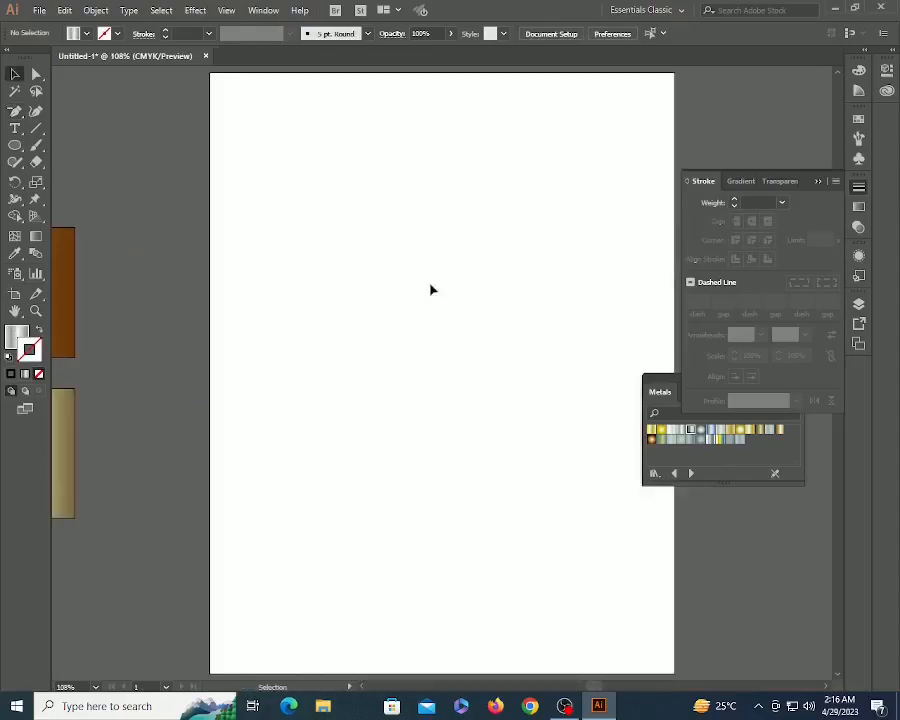
{"action": "scroll", "coordinate": [401, 313], "scroll_direction": "up", "scroll_amount": 3}
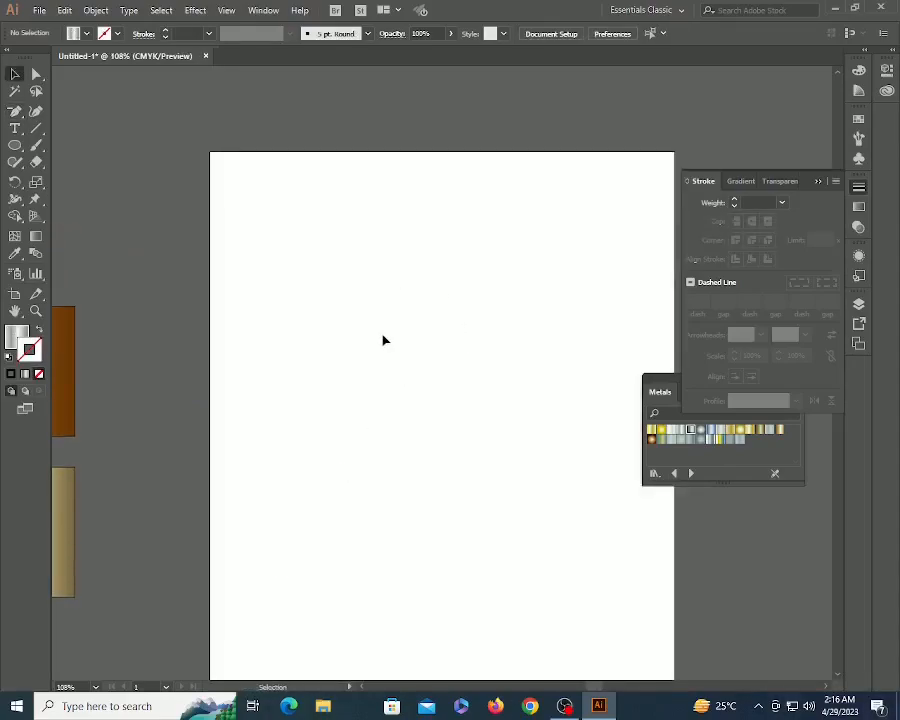
- Type 'Gold Gradient' on the artboard and scale it to about 70 pt
{"action": "key", "text": "t"}
{"action": "left_click", "coordinate": [303, 288]}
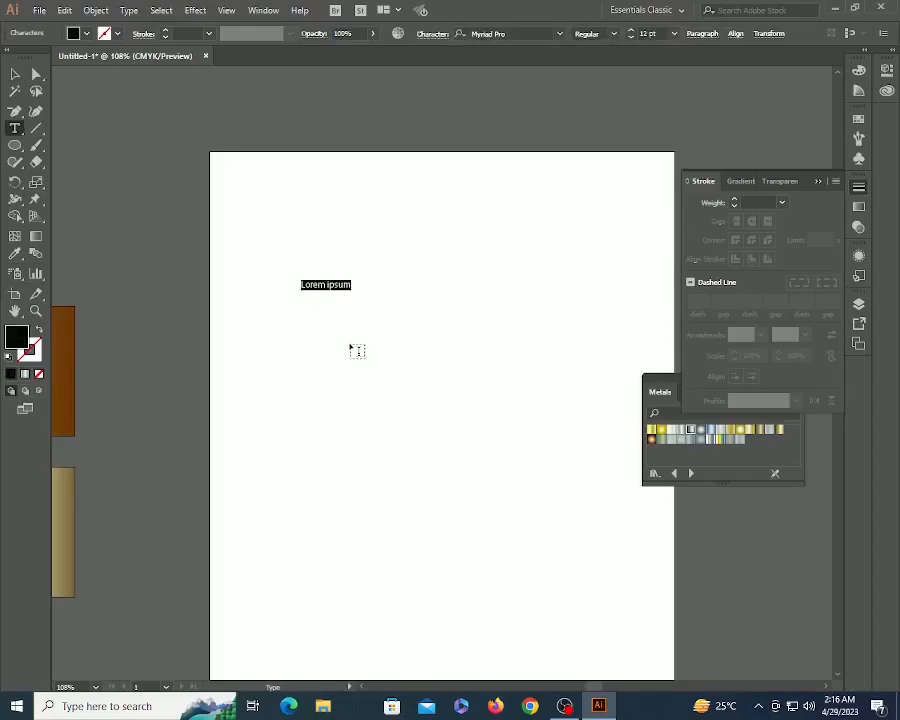
{"action": "type", "text": "Gold Gradient"}
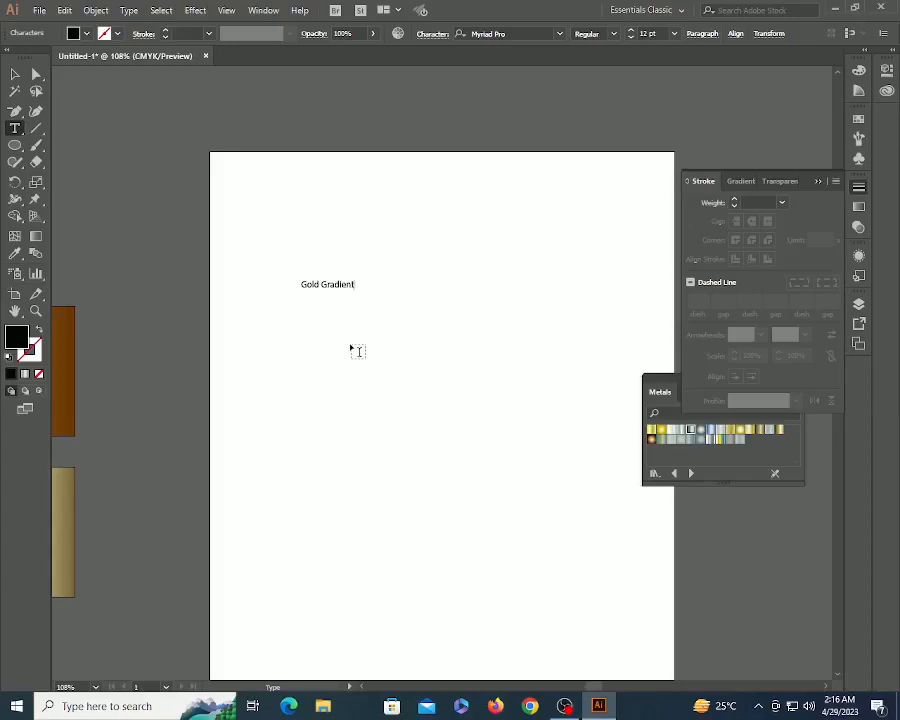
{"action": "key", "text": "Escape"}
{"action": "left_click_drag", "start_coordinate": [350, 308], "coordinate": [613, 528]}
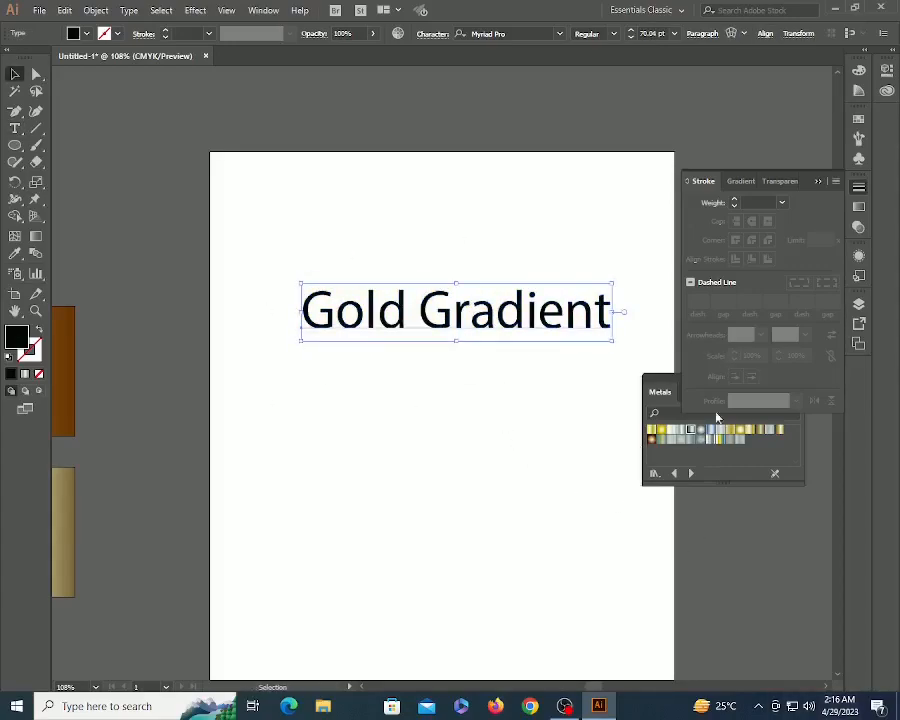
- Try gold and paler Metals gradient swatches on the text, then move it lower left
{"action": "left_click", "coordinate": [740, 432]}
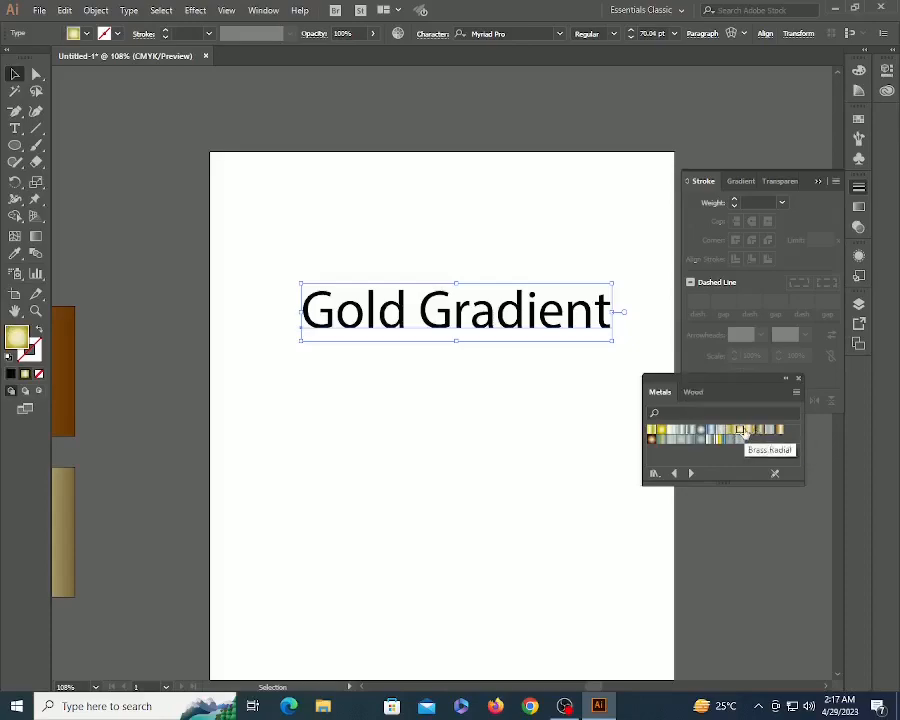
{"action": "left_click", "coordinate": [671, 430]}
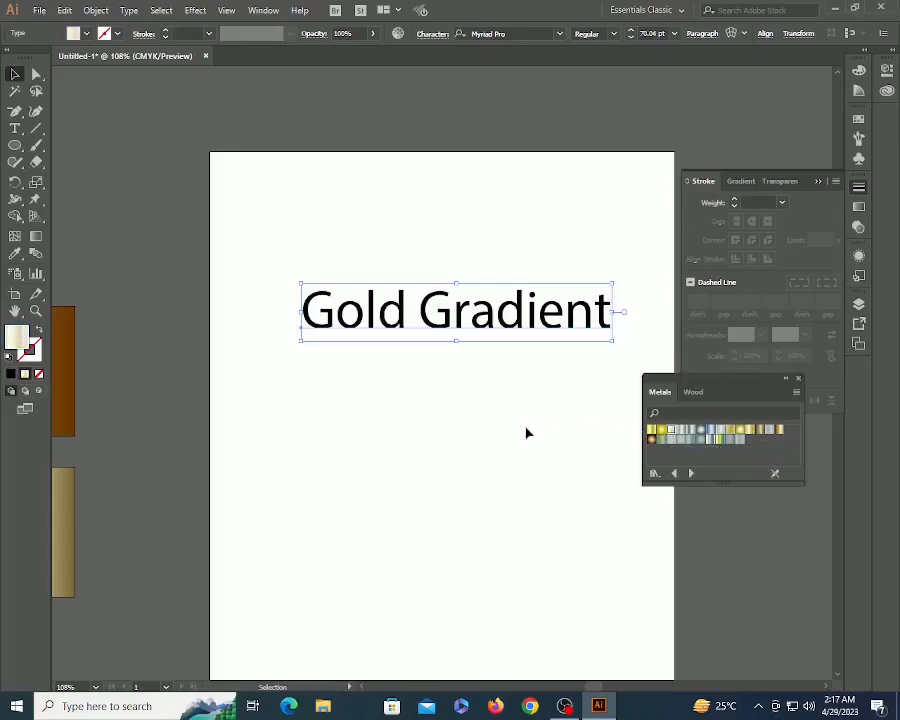
{"action": "left_click", "coordinate": [442, 373]}
{"action": "left_click_drag", "start_coordinate": [442, 373], "coordinate": [389, 387]}
{"action": "left_click", "coordinate": [438, 338]}
{"action": "key", "text": "z"}
{"action": "left_click_drag", "start_coordinate": [199, 267], "coordinate": [639, 443]}
{"action": "key", "text": "v"}
{"action": "left_click_drag", "start_coordinate": [410, 340], "coordinate": [383, 545]}
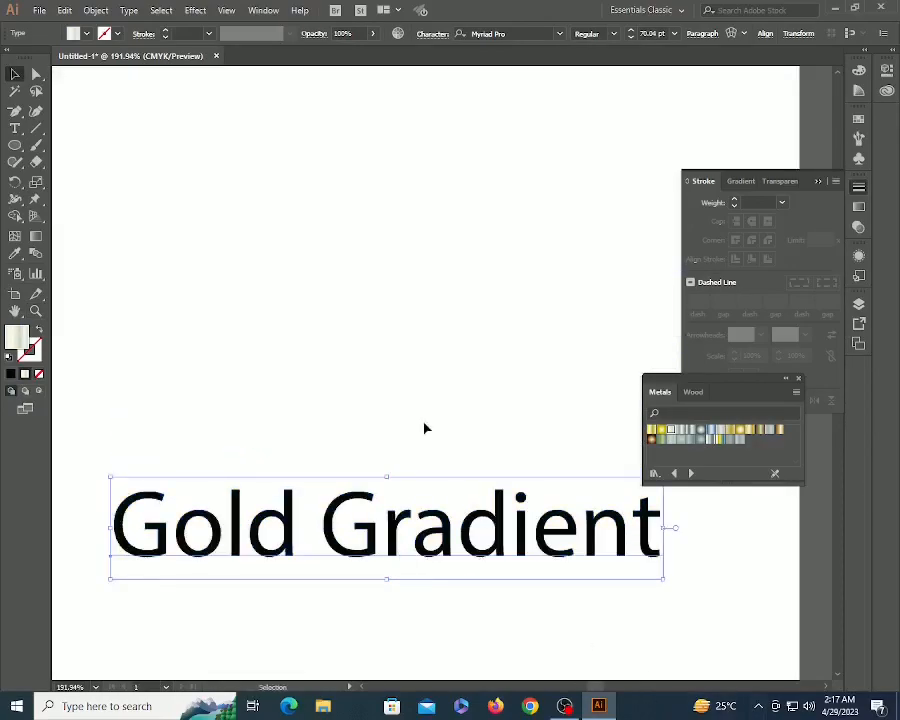
- Convert the text to outlines and fill it with a gold Metals gradient
{"action": "left_click", "coordinate": [130, 10]}
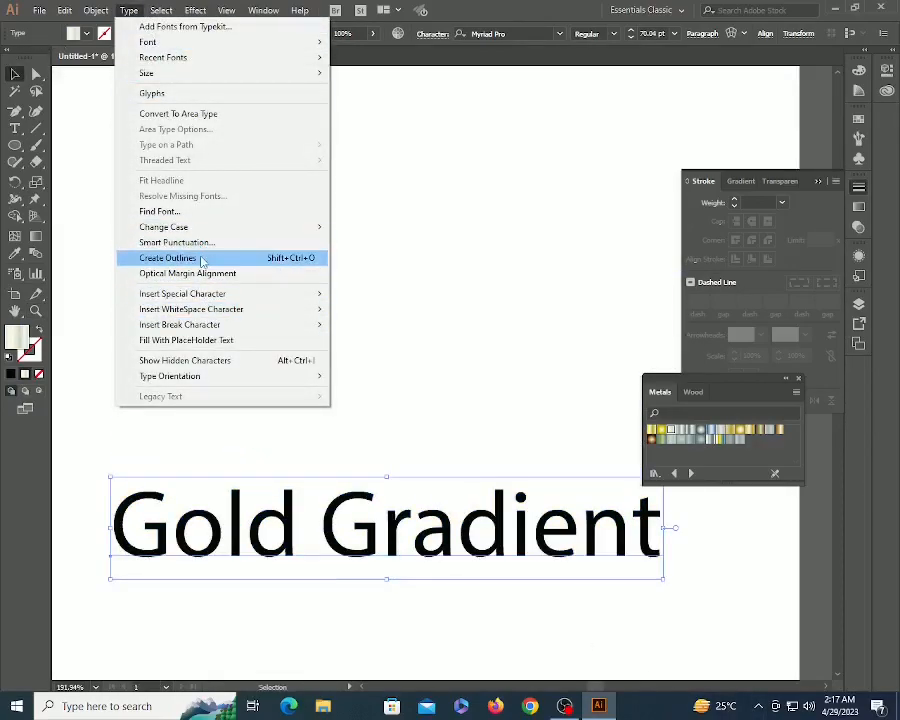
{"action": "left_click", "coordinate": [202, 258]}
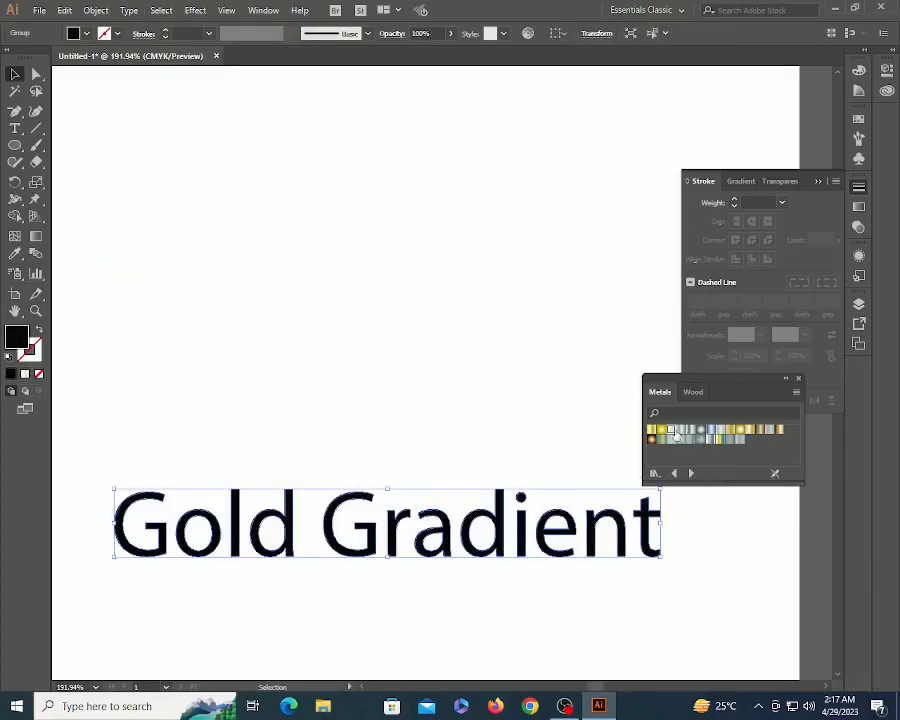
{"action": "left_click", "coordinate": [683, 431]}
{"action": "left_click", "coordinate": [243, 420]}
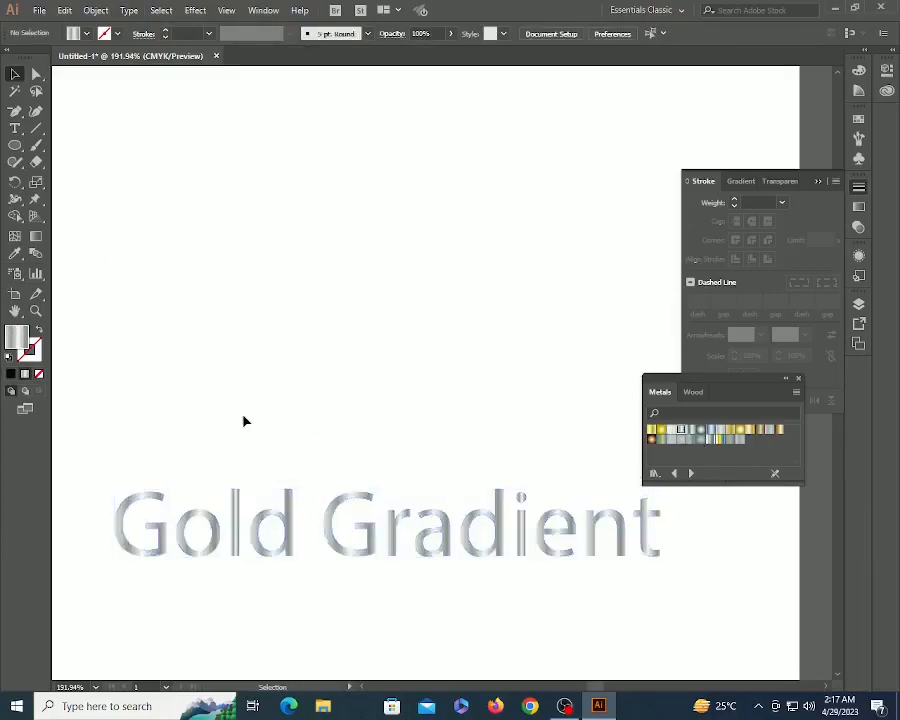
{"action": "left_click", "coordinate": [367, 548]}
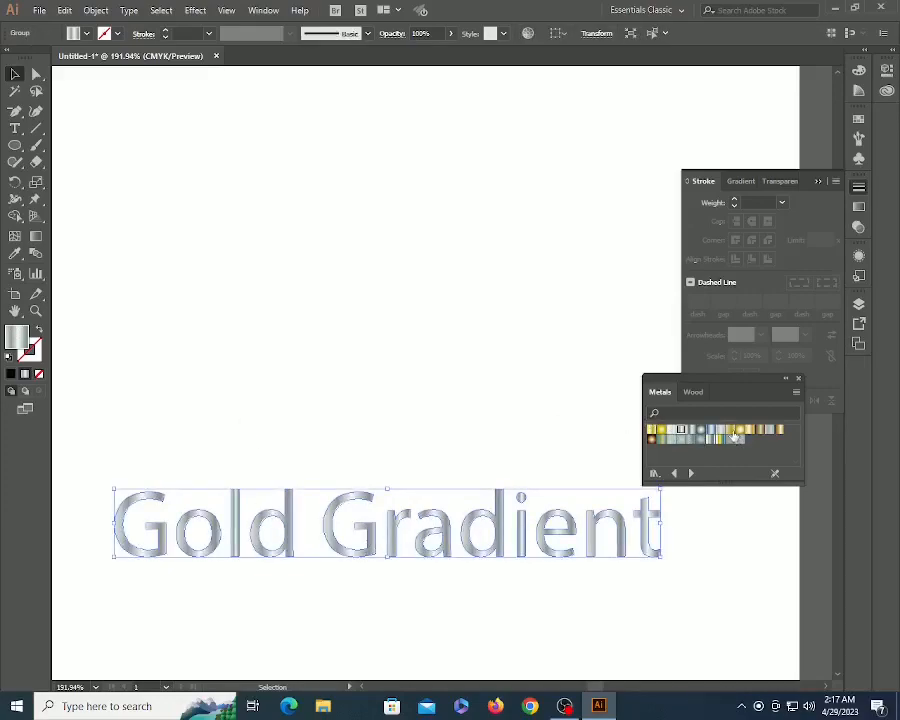
{"action": "left_click", "coordinate": [731, 430]}
{"action": "left_click", "coordinate": [210, 372]}
- Alt-drag a duplicate of the gold text below the original
{"action": "key", "text": "z"}
{"action": "left_click", "coordinate": [360, 392], "text": "alt"}
{"action": "left_click", "coordinate": [360, 392], "text": "alt"}
{"action": "left_click_drag", "start_coordinate": [362, 393], "coordinate": [188, 326]}
{"action": "key", "text": "v"}
{"action": "left_click_drag", "start_coordinate": [322, 375], "coordinate": [317, 482], "text": "alt"}
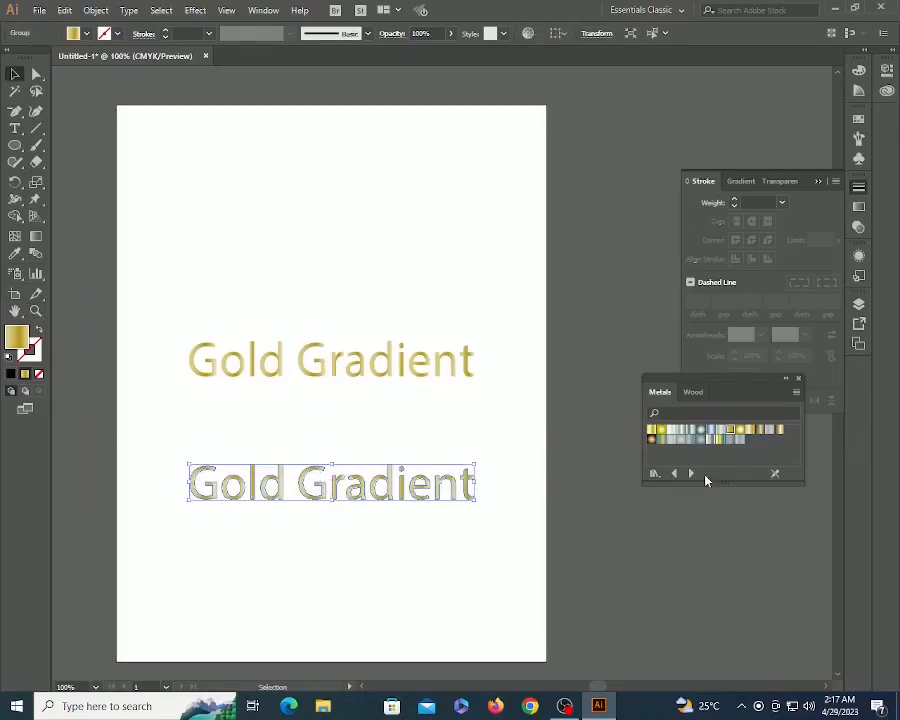
- Fill the lower copy with a silver Metals gradient at a 90° angle
{"action": "left_click", "coordinate": [685, 432]}
{"action": "left_click", "coordinate": [377, 541]}
{"action": "key", "text": "z"}
{"action": "left_click_drag", "start_coordinate": [166, 443], "coordinate": [512, 525]}
{"action": "key", "text": "v"}
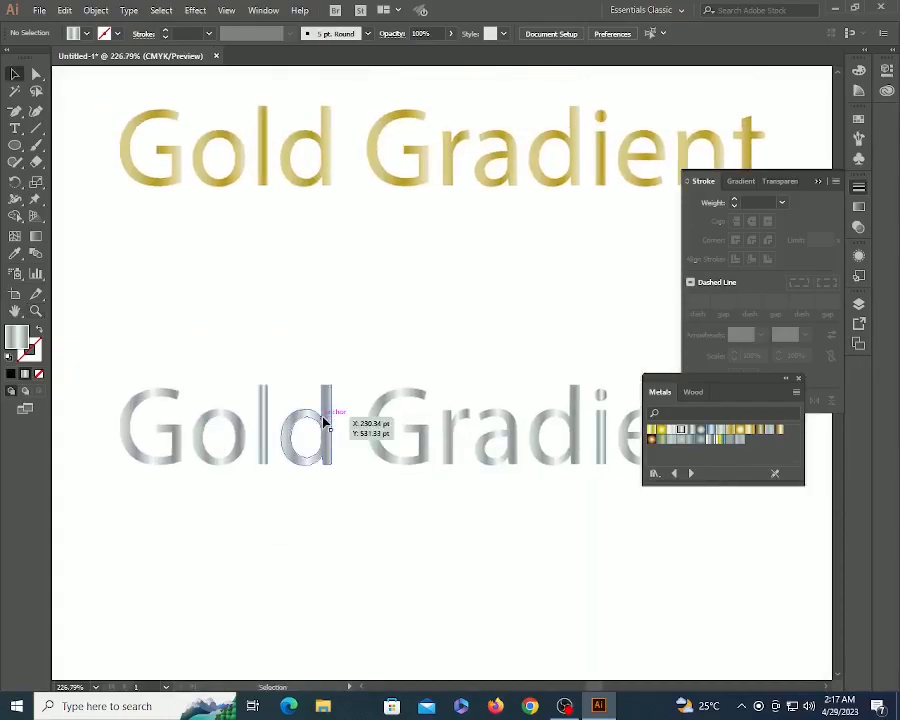
{"action": "left_click", "coordinate": [323, 422]}
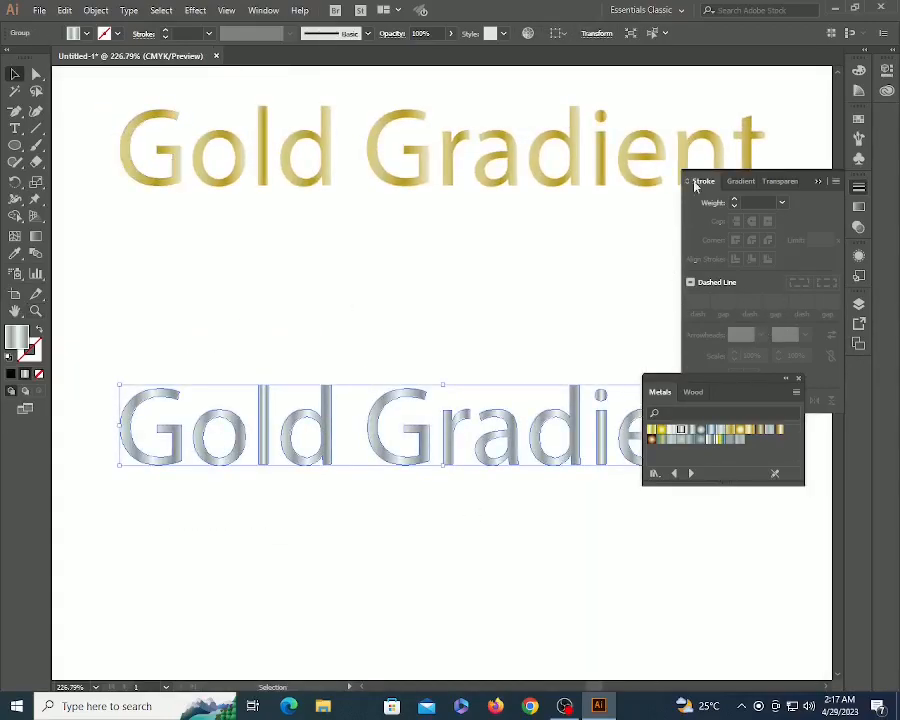
{"action": "left_click", "coordinate": [739, 182]}
{"action": "left_click", "coordinate": [775, 240]}
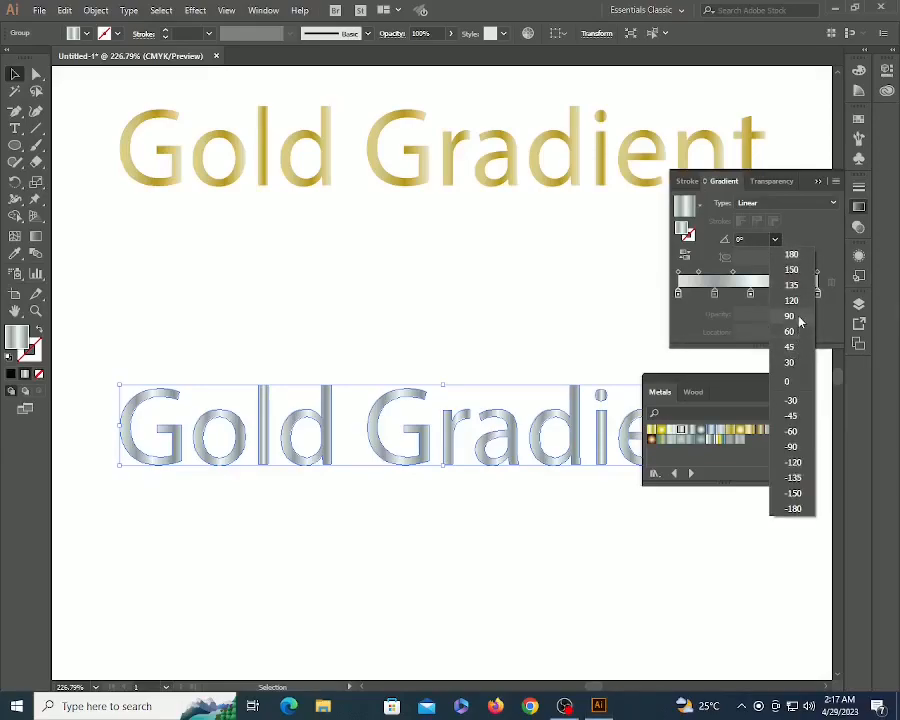
{"action": "left_click", "coordinate": [792, 316]}
{"action": "left_click", "coordinate": [388, 343]}
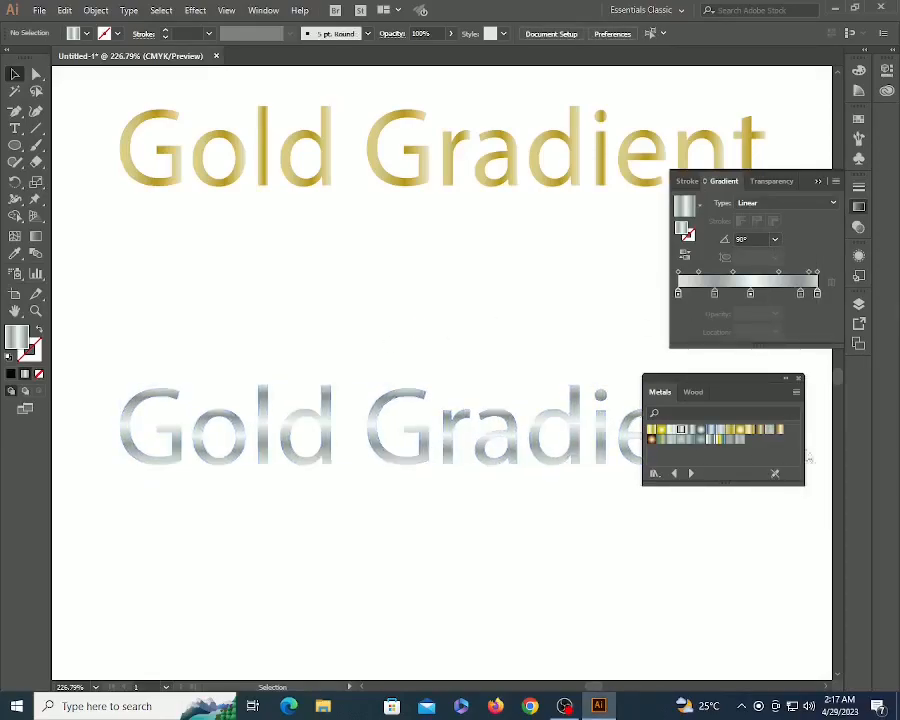
- Give the silver text's stroke a silver Metals gradient
{"action": "left_click", "coordinate": [536, 452]}
{"action": "left_click_drag", "start_coordinate": [520, 429], "coordinate": [377, 441]}
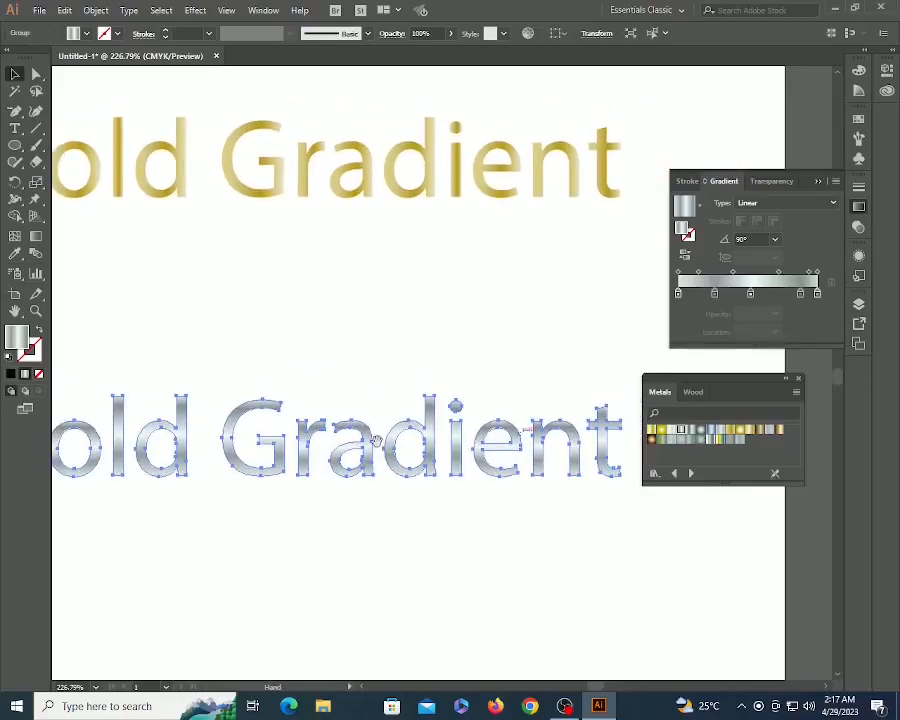
{"action": "key", "text": "x"}
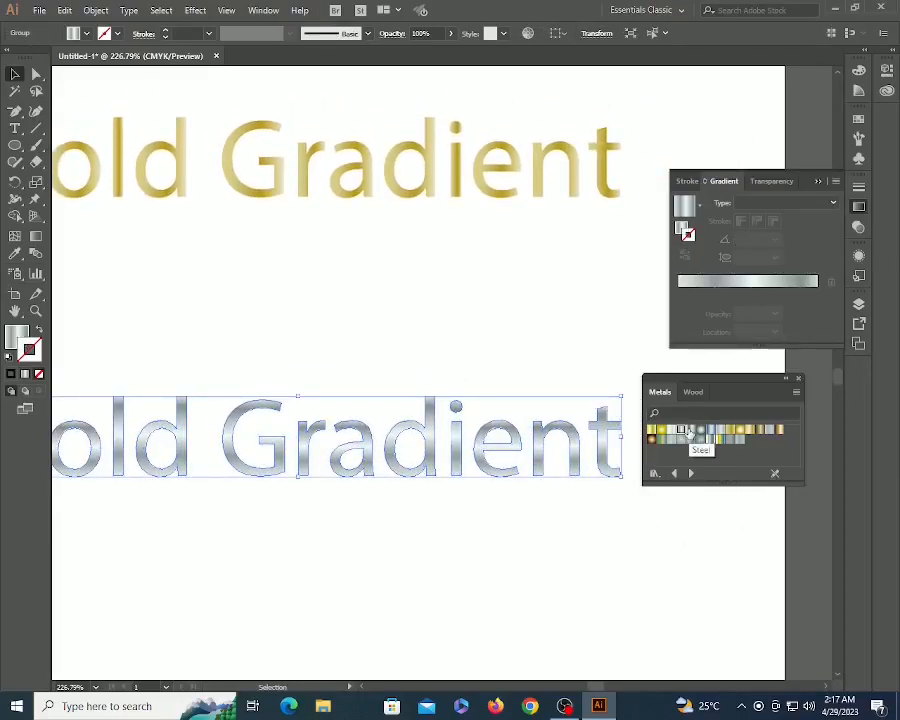
{"action": "left_click", "coordinate": [687, 430]}
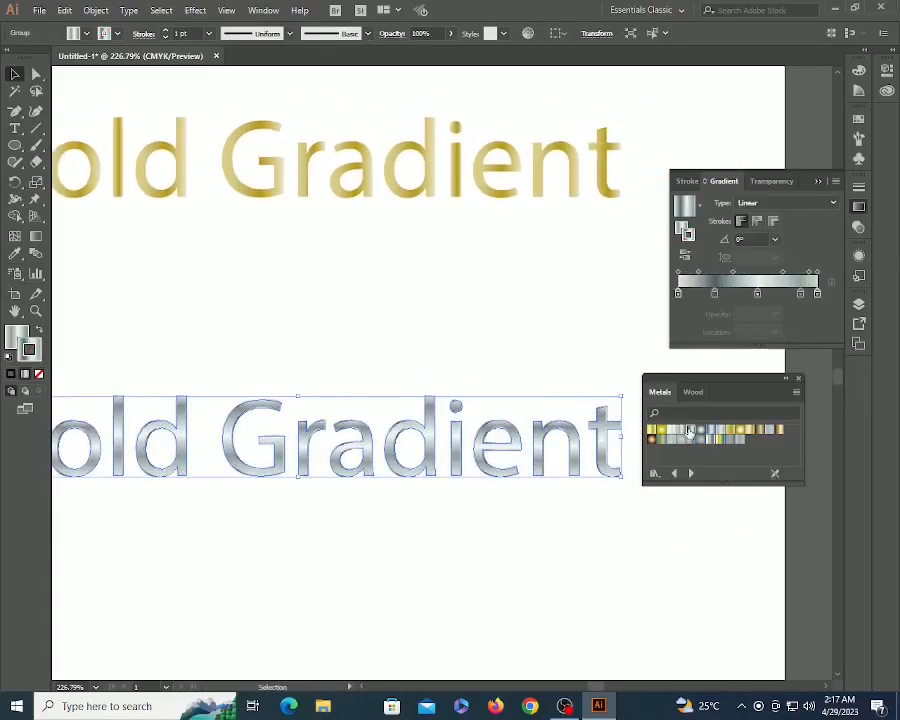
{"action": "left_click", "coordinate": [612, 527]}
{"action": "key", "text": "z"}
{"action": "left_click_drag", "start_coordinate": [480, 376], "coordinate": [694, 545]}
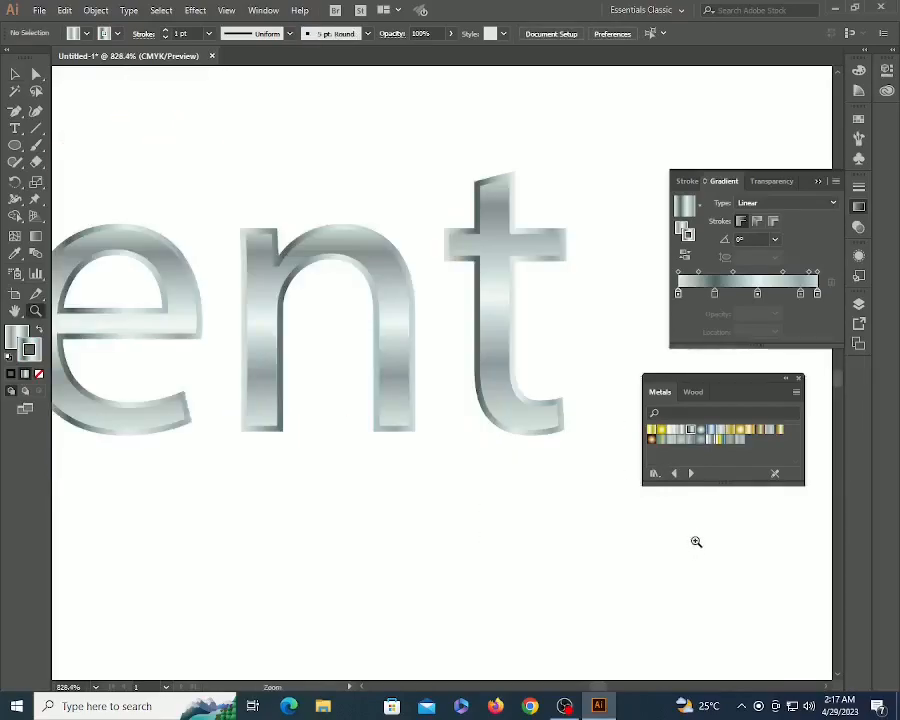
- Set the silver text's stroke weight to 0.5 pt in the Stroke panel
{"action": "key", "text": "v"}
{"action": "left_click", "coordinate": [508, 293]}
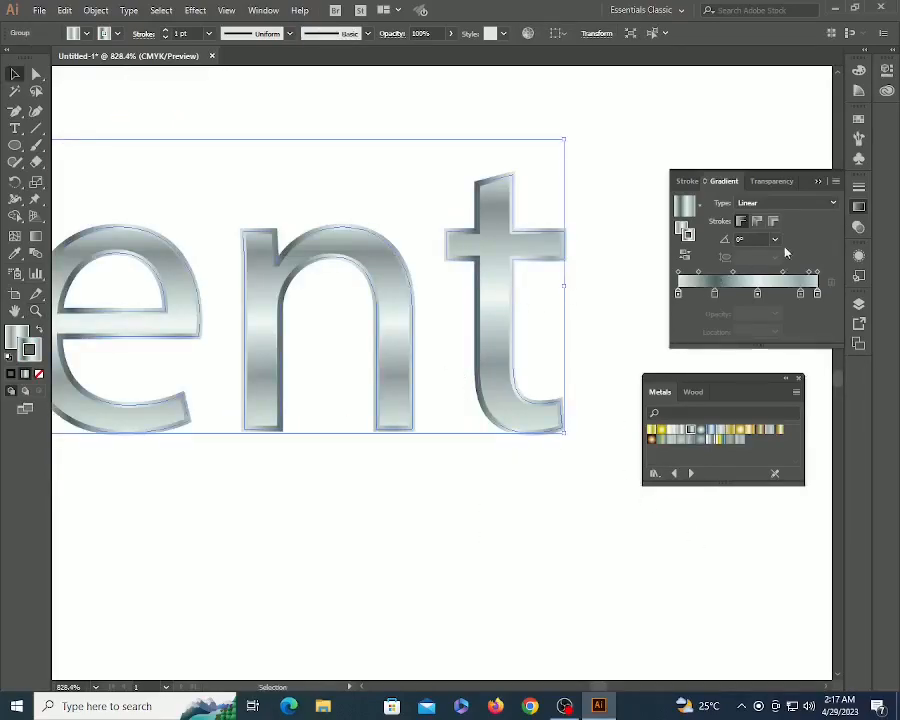
{"action": "left_click", "coordinate": [858, 187]}
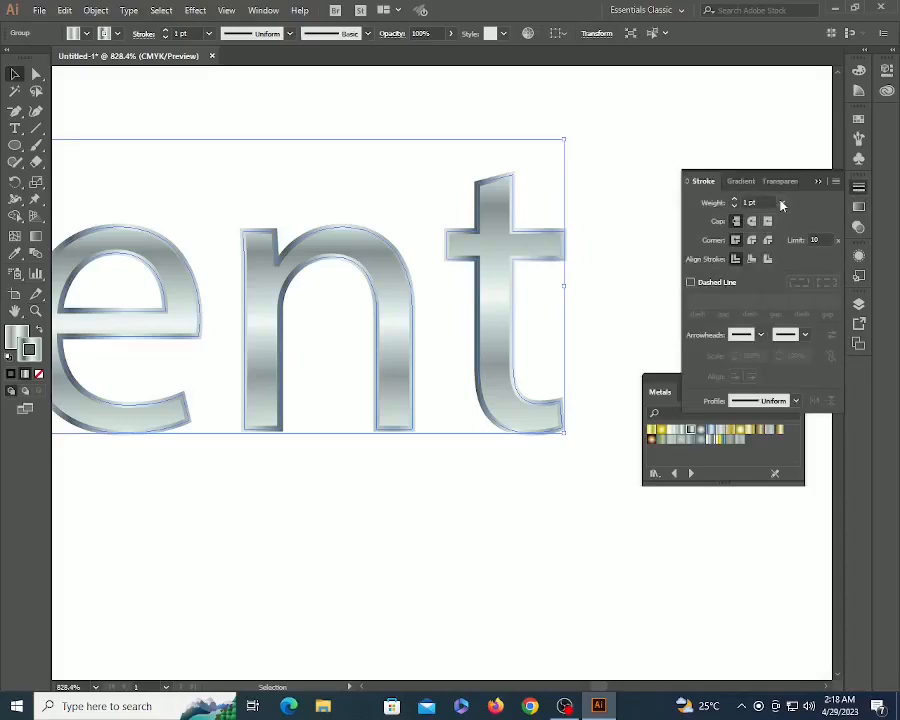
{"action": "left_click", "coordinate": [749, 203]}
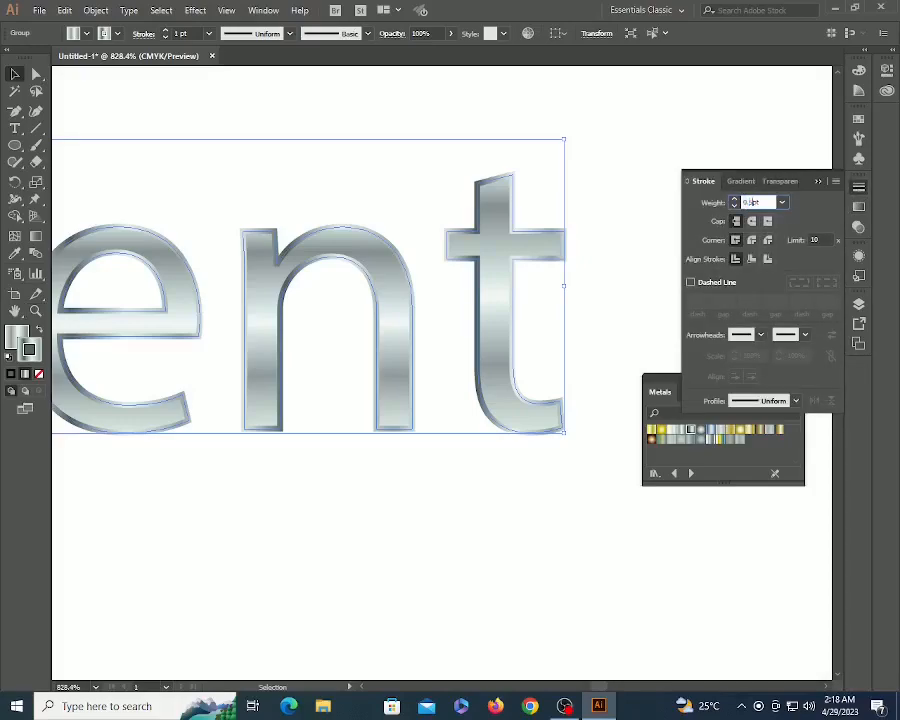
{"action": "key", "text": "Return"}
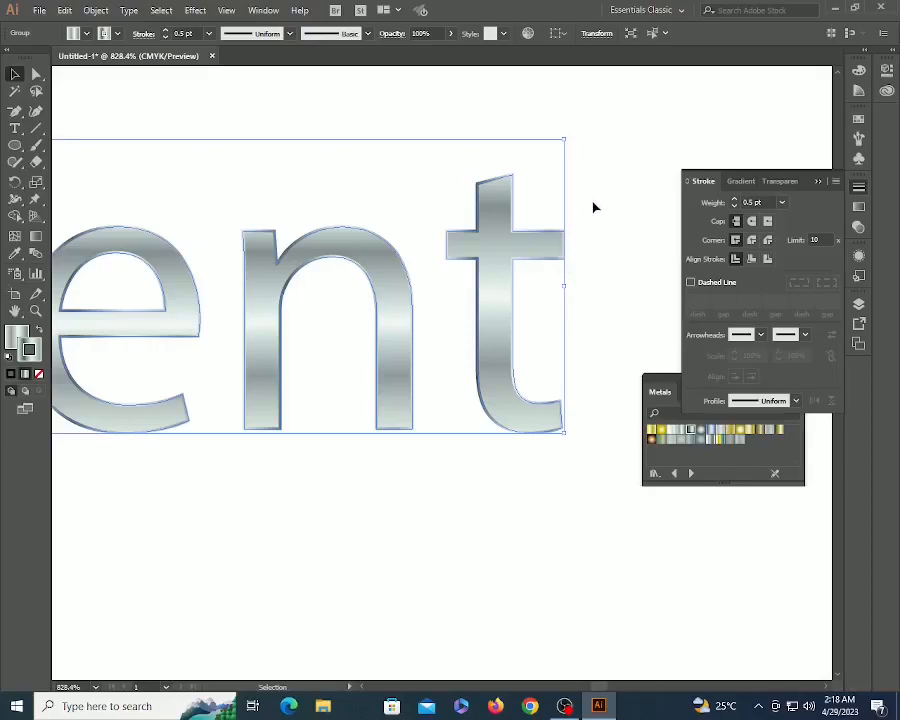
- Deselect the text, then zoom out and pan to bring the whole artboard into view
{"action": "left_click", "coordinate": [595, 208]}
{"action": "key", "text": "z"}
{"action": "left_click", "coordinate": [305, 337], "text": "alt"}
{"action": "left_click", "coordinate": [305, 337], "text": "alt"}
{"action": "left_click", "coordinate": [305, 337], "text": "alt"}
{"action": "left_click", "coordinate": [305, 337], "text": "alt"}
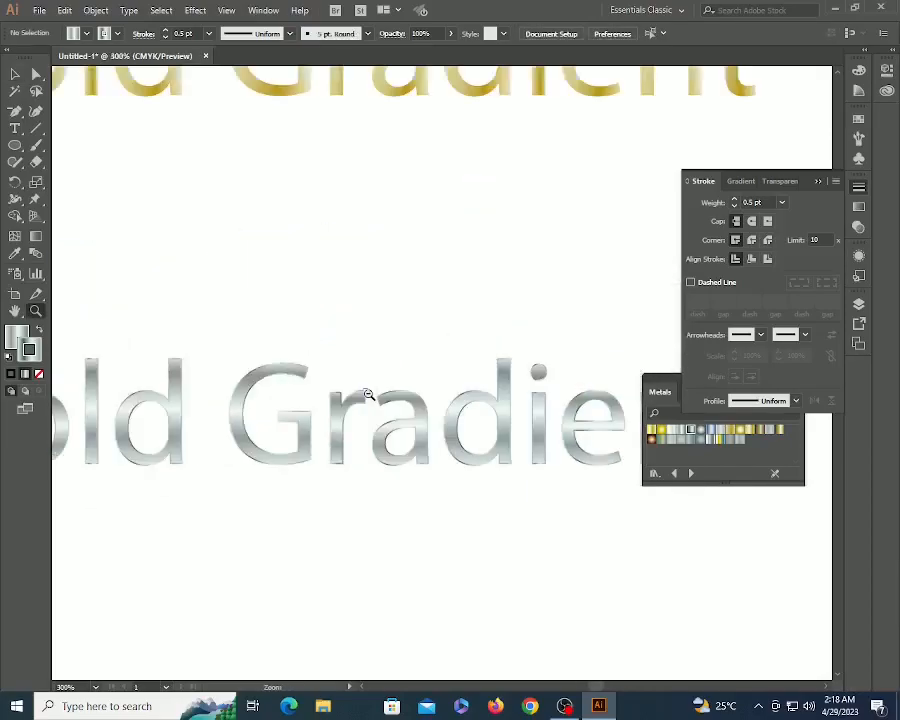
{"action": "left_click", "coordinate": [369, 395], "text": "alt"}
{"action": "left_click", "coordinate": [369, 395], "text": "alt"}
{"action": "left_click", "coordinate": [369, 395], "text": "alt"}
{"action": "left_click", "coordinate": [369, 395], "text": "alt"}
{"action": "key", "text": "space"}
{"action": "left_click_drag", "start_coordinate": [489, 322], "coordinate": [408, 426]}
{"action": "key", "text": "v"}
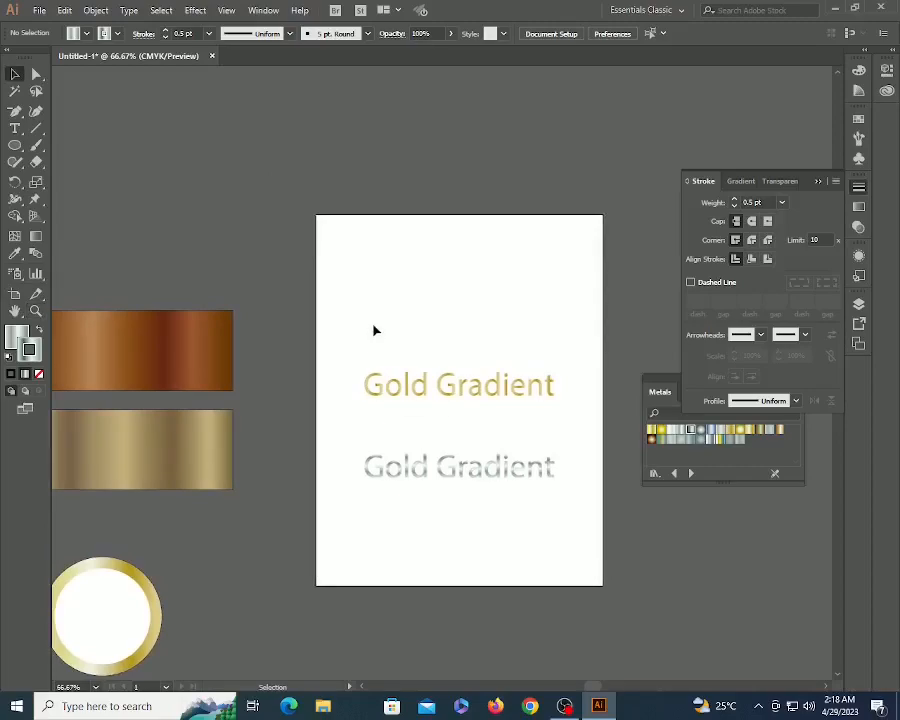
- Duplicate the silver text below itself and load the Fruits and Vegetables gradient swatch library
{"action": "left_click", "coordinate": [388, 464]}
{"action": "left_click_drag", "start_coordinate": [388, 464], "coordinate": [374, 518]}
{"action": "left_click", "coordinate": [263, 10]}
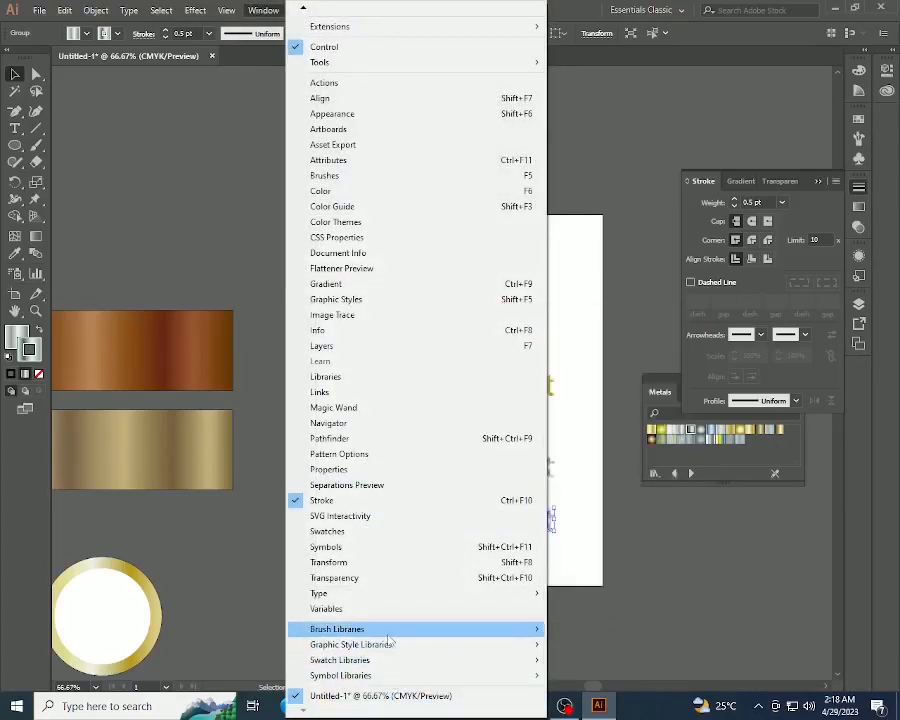
{"action": "mouse_move", "coordinate": [391, 659]}
{"action": "mouse_move", "coordinate": [599, 443]}
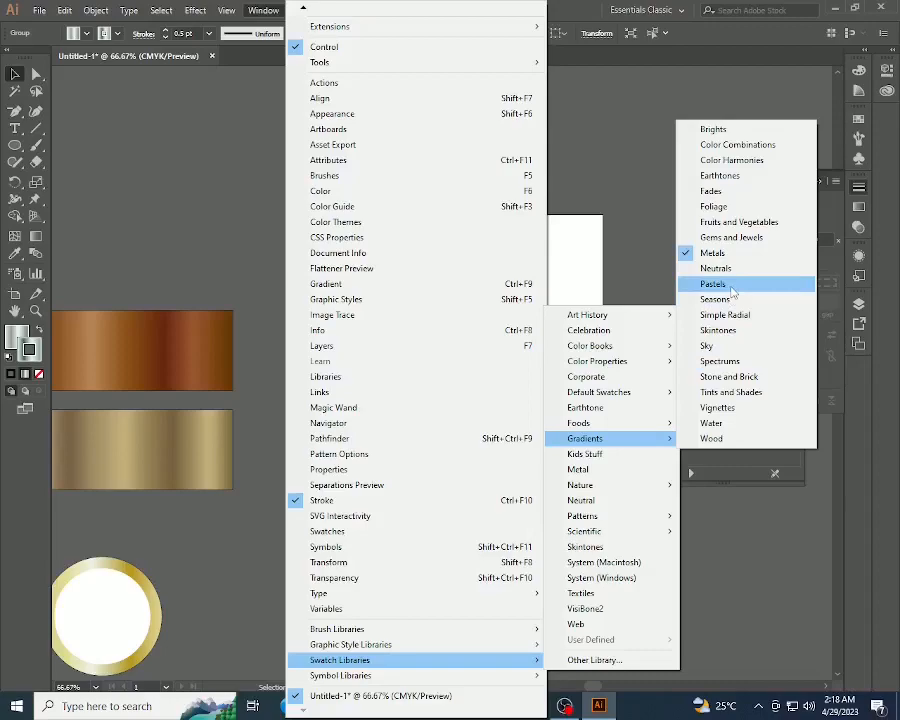
{"action": "left_click", "coordinate": [734, 222]}
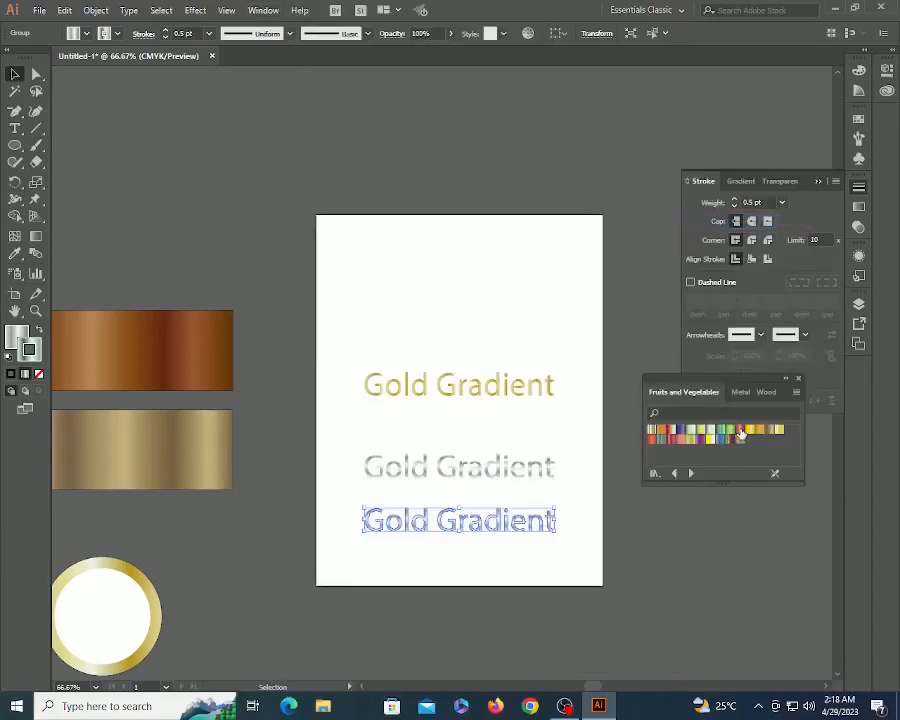
- Give the third text copy a Red Pepper stroke and a red fill
{"action": "left_click", "coordinate": [738, 431]}
{"action": "key", "text": "x"}
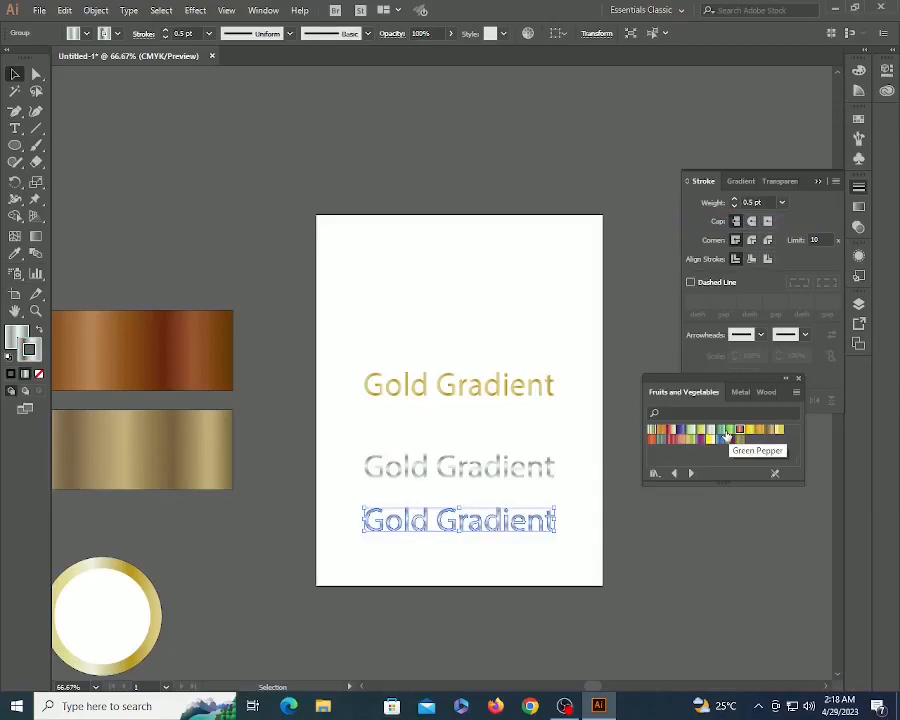
{"action": "left_click", "coordinate": [671, 439]}
{"action": "left_click", "coordinate": [553, 549]}
- Apply a striped Fruits and Vegetables gradient swatch to the text, then zoom back out
{"action": "left_click_drag", "start_coordinate": [377, 517], "coordinate": [600, 543]}
{"action": "left_click", "coordinate": [546, 390]}
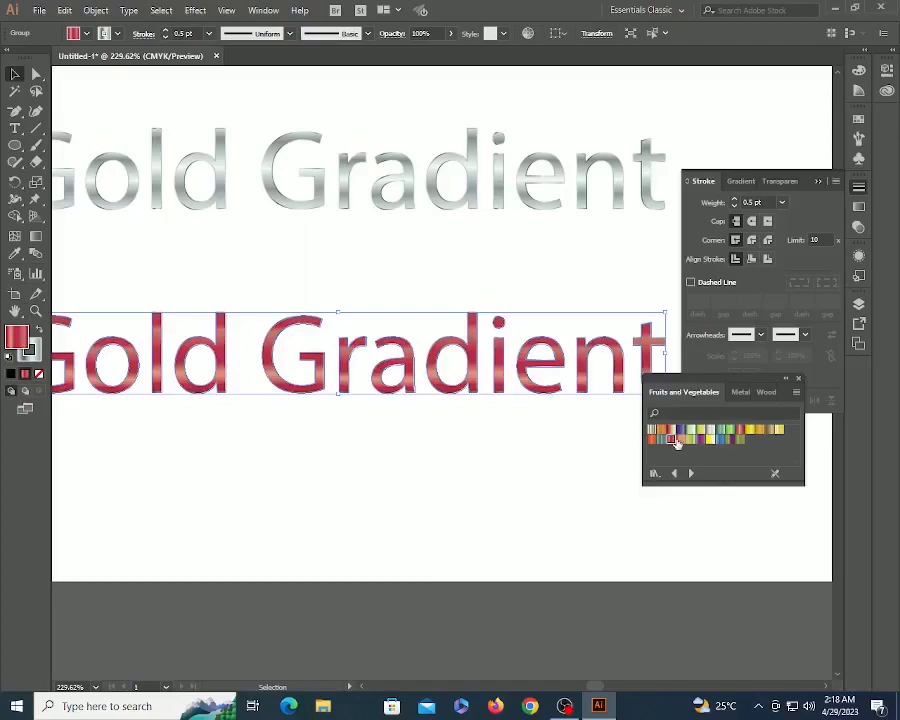
{"action": "left_click", "coordinate": [651, 430]}
{"action": "left_click", "coordinate": [537, 470]}
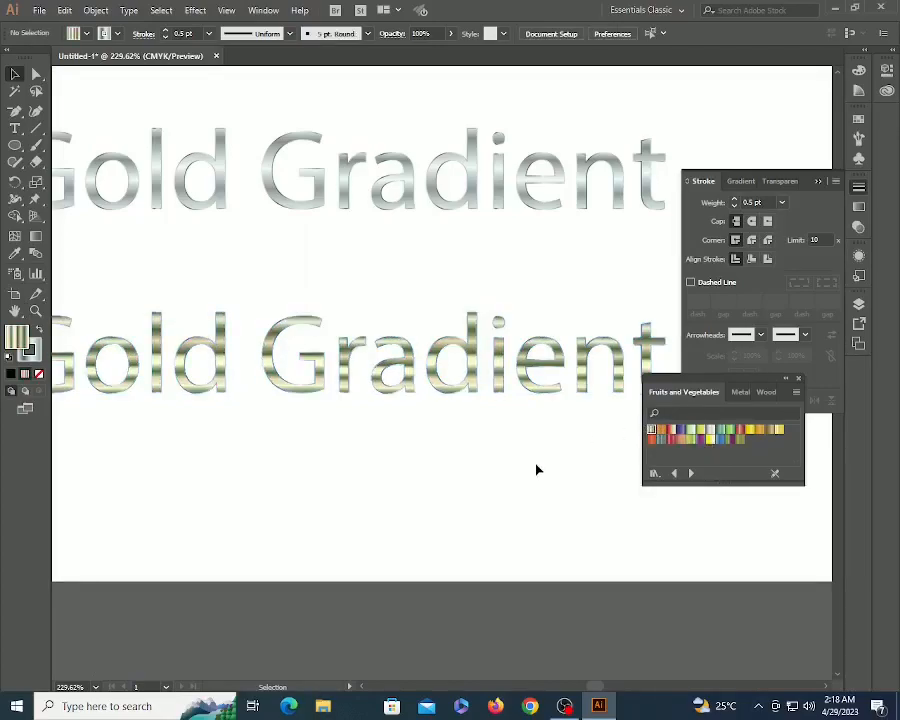
{"action": "key", "text": "z"}
{"action": "left_click", "coordinate": [392, 324], "text": "alt"}
{"action": "left_click", "coordinate": [392, 324], "text": "alt"}
{"action": "left_click", "coordinate": [392, 324], "text": "alt"}
{"action": "left_click", "coordinate": [392, 324], "text": "alt"}
{"action": "left_click", "coordinate": [392, 324], "text": "alt"}
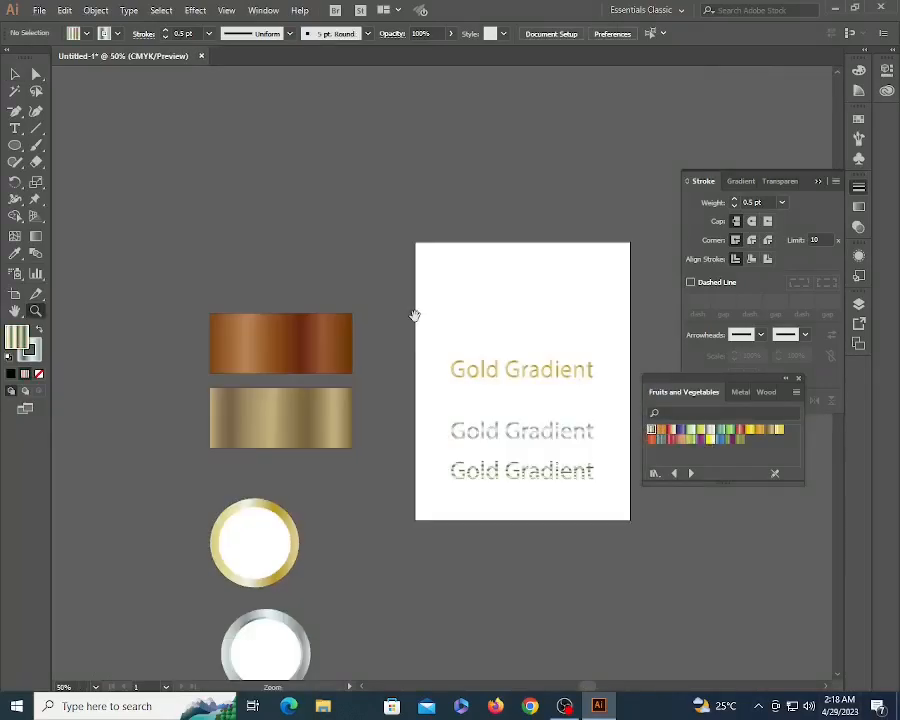